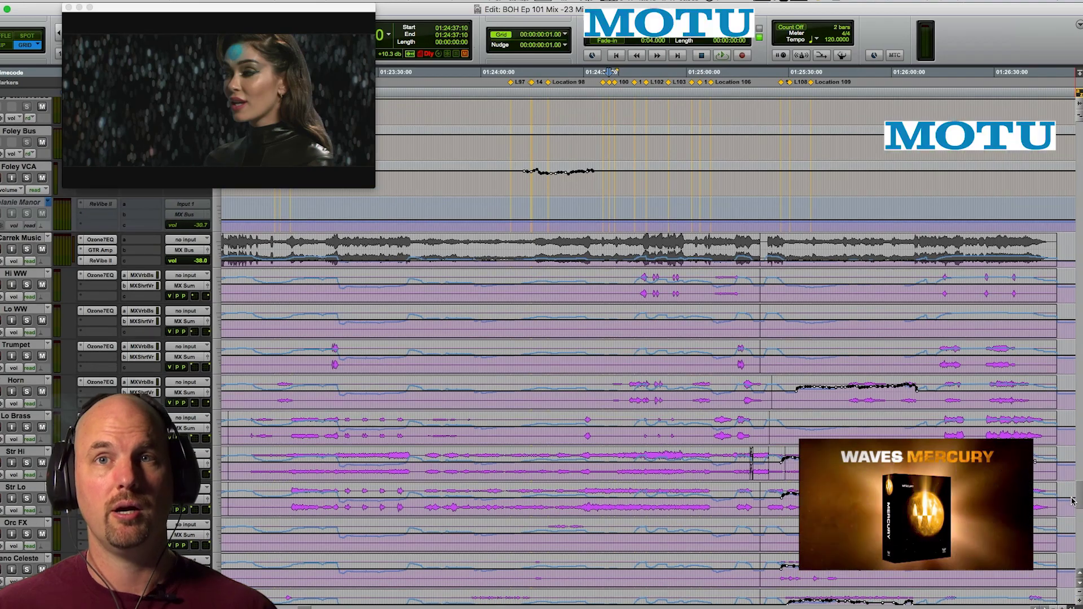
- Examine the music stem tracks from Carrek Music through woodwinds, brass, strings and percussion to the reverb returns and MX VCA
scroll(1073, 502, "down", 10)
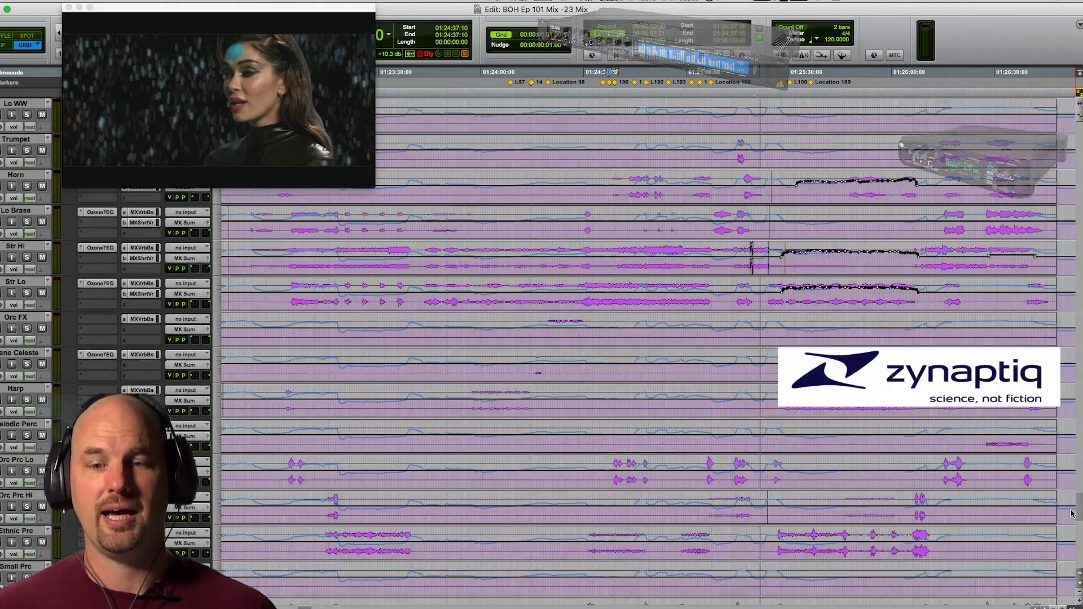
mouse_move(1073, 513)
left_mouse_down()
mouse_move(1073, 532)
mouse_move(1075, 497)
left_mouse_up()
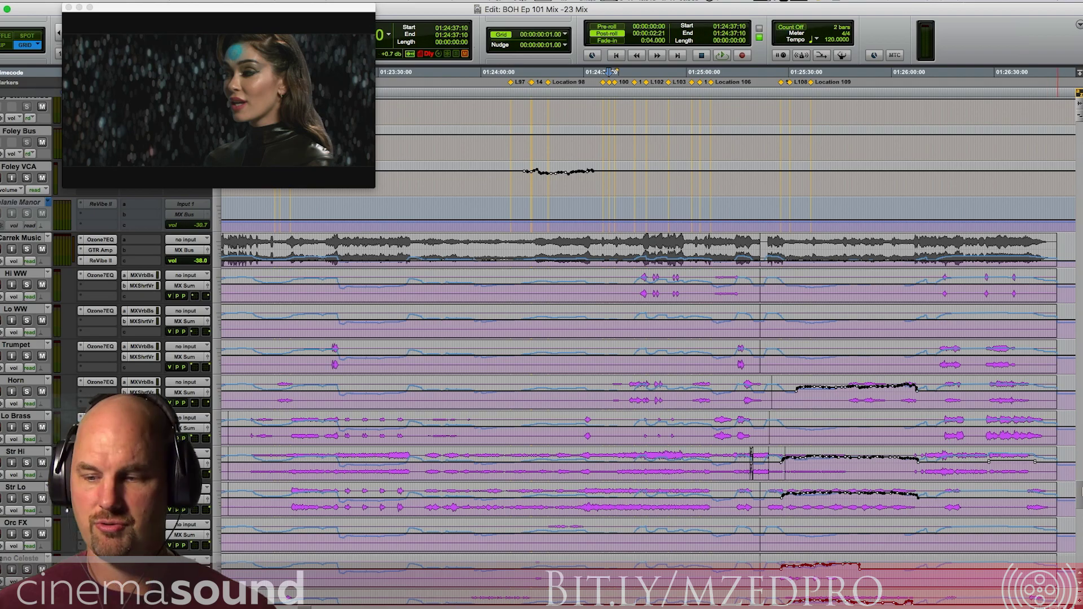
scroll(1079, 505, "down", 10)
scroll(1079, 505, "down", 7)
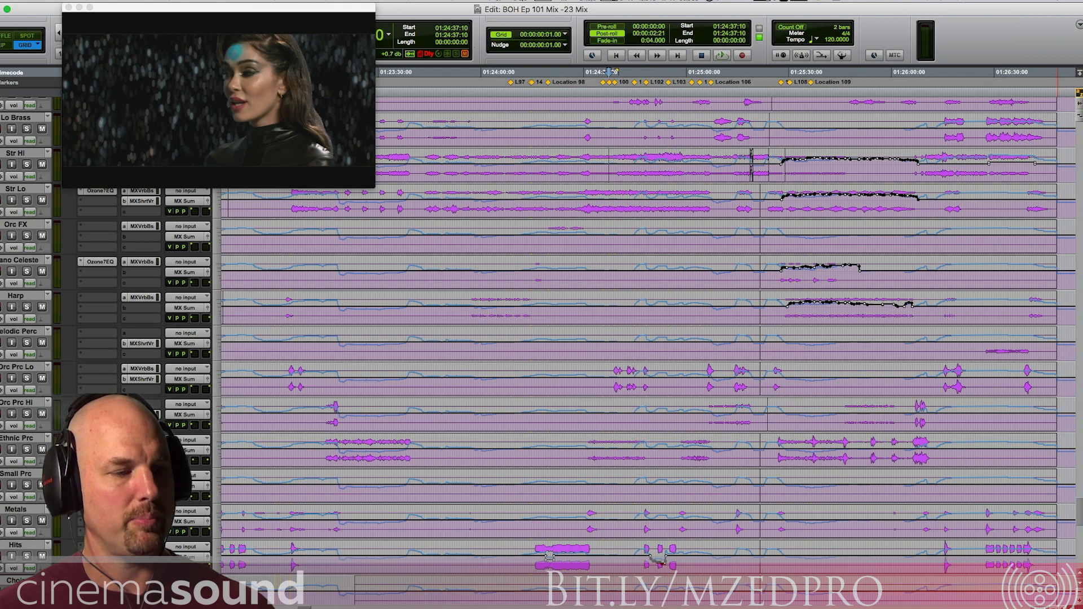
scroll(1079, 505, "down", 1)
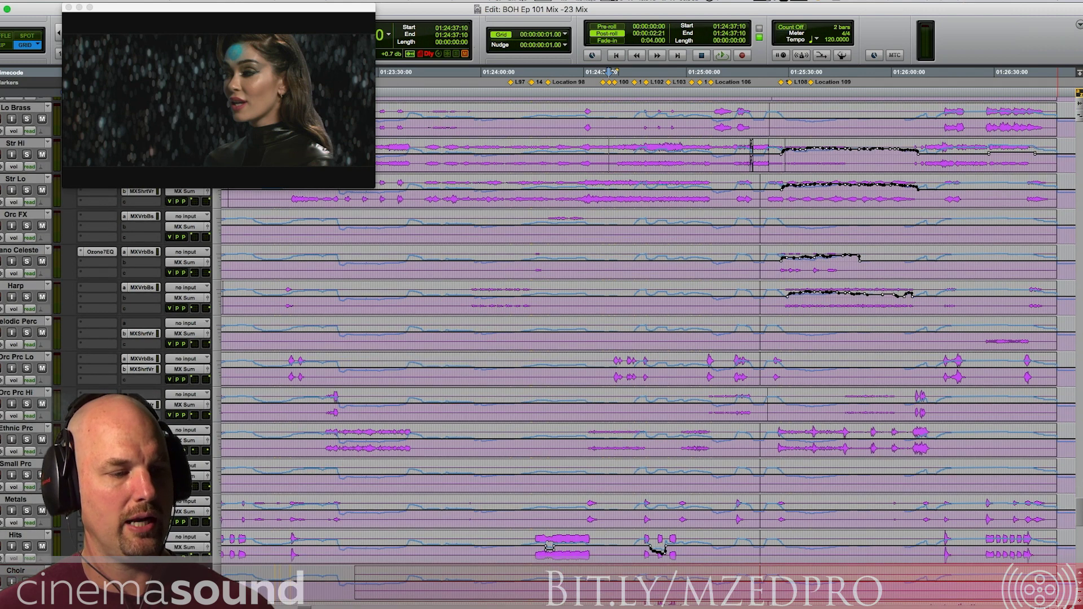
scroll(1079, 505, "down", 10)
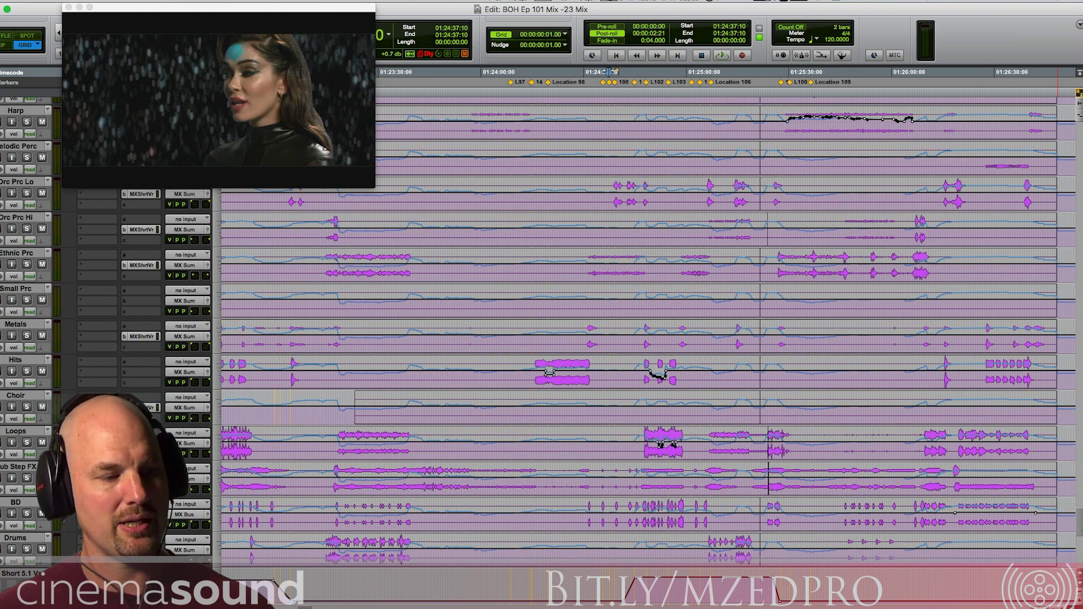
scroll(1079, 505, "down", 5)
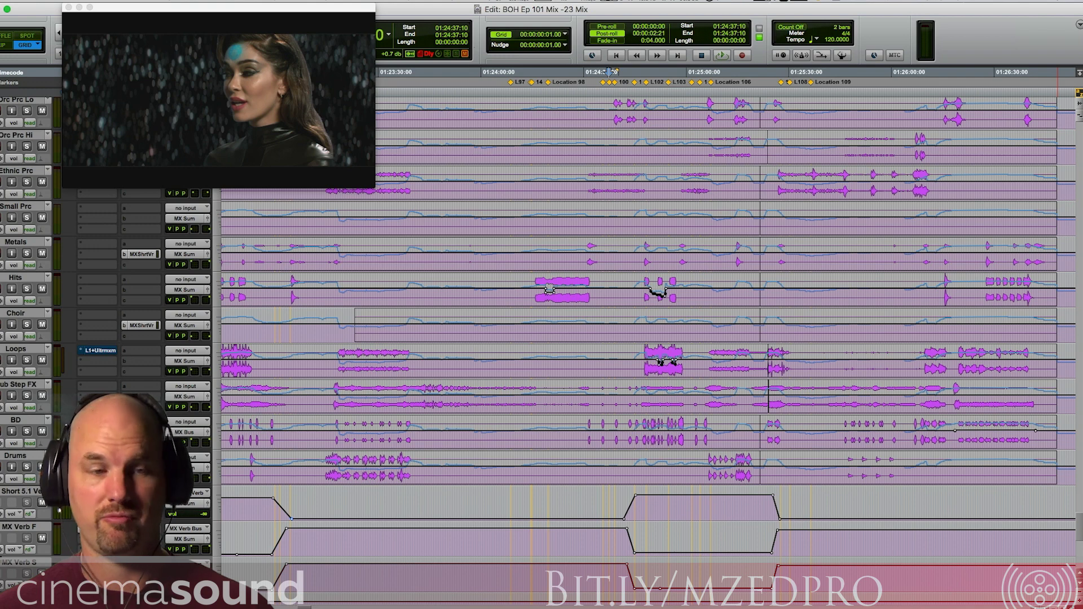
scroll(1079, 505, "down", 11)
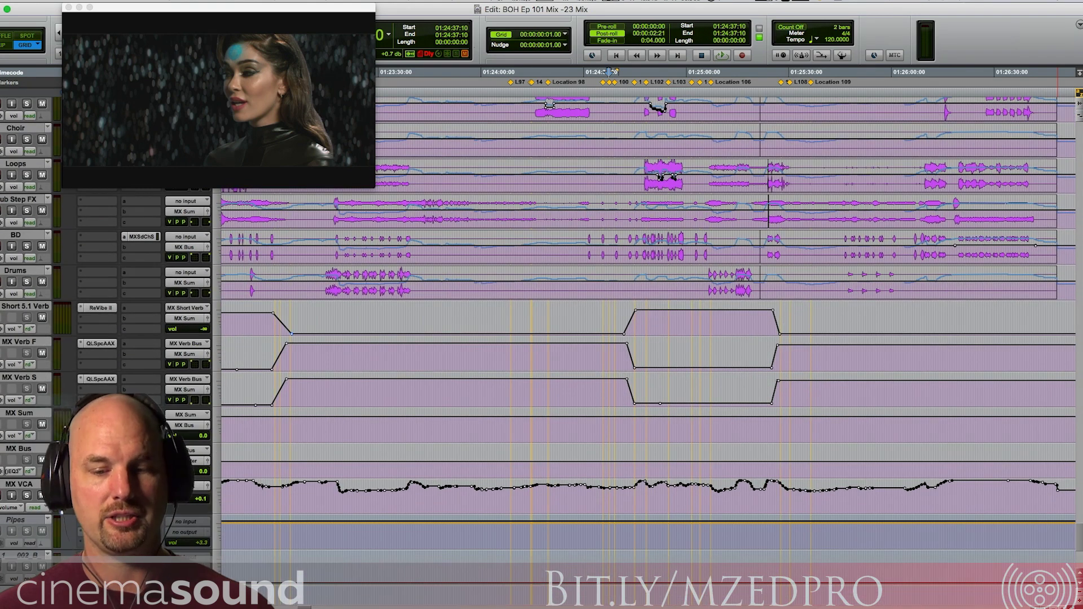
scroll(1079, 504, "up", 4)
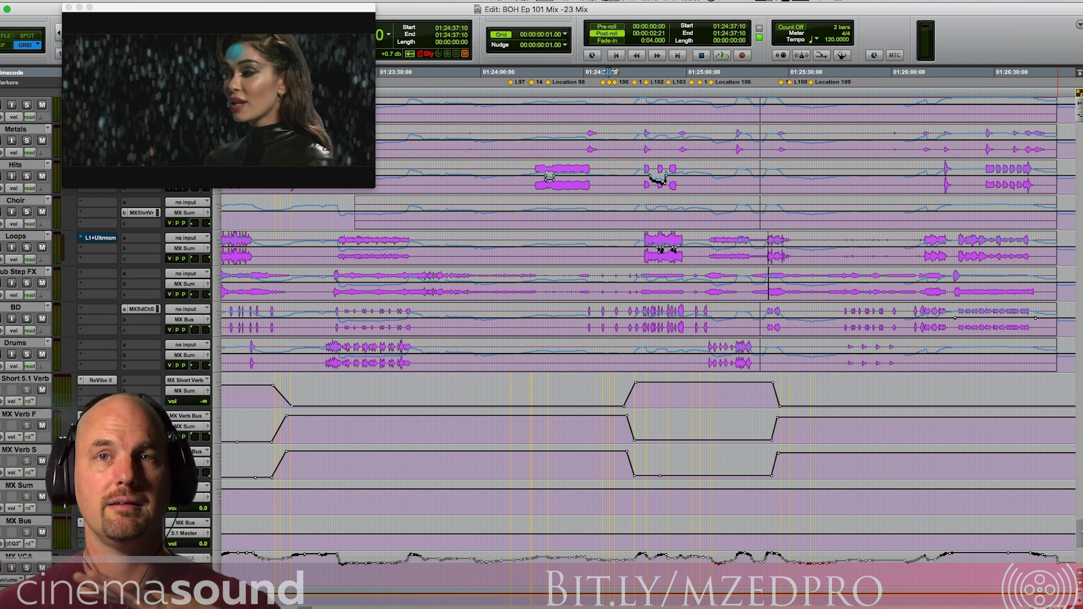
scroll(1080, 504, "up", 1)
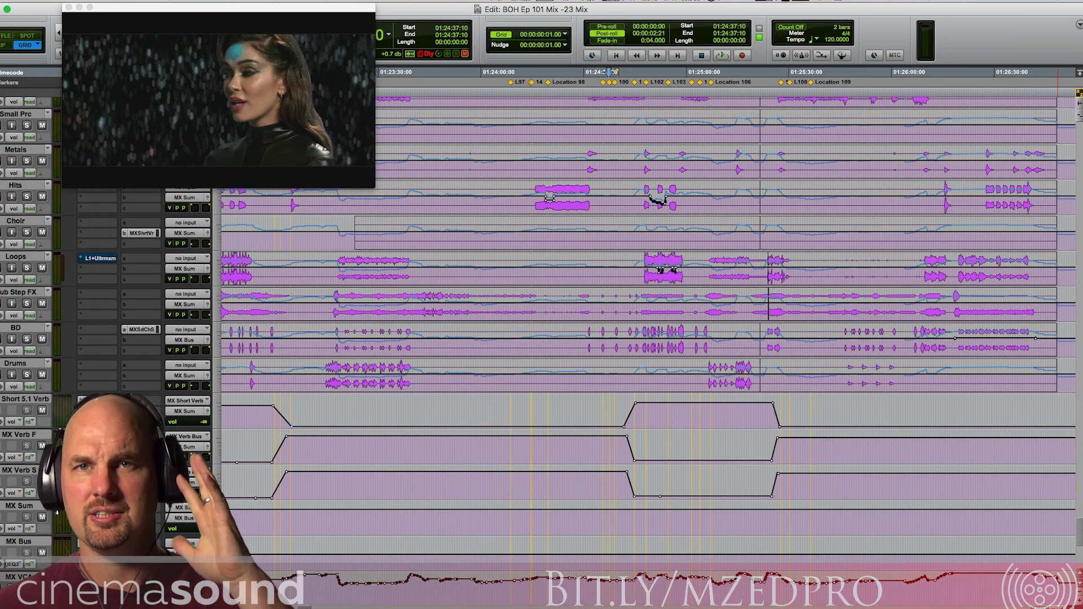
scroll(1079, 505, "up", 1)
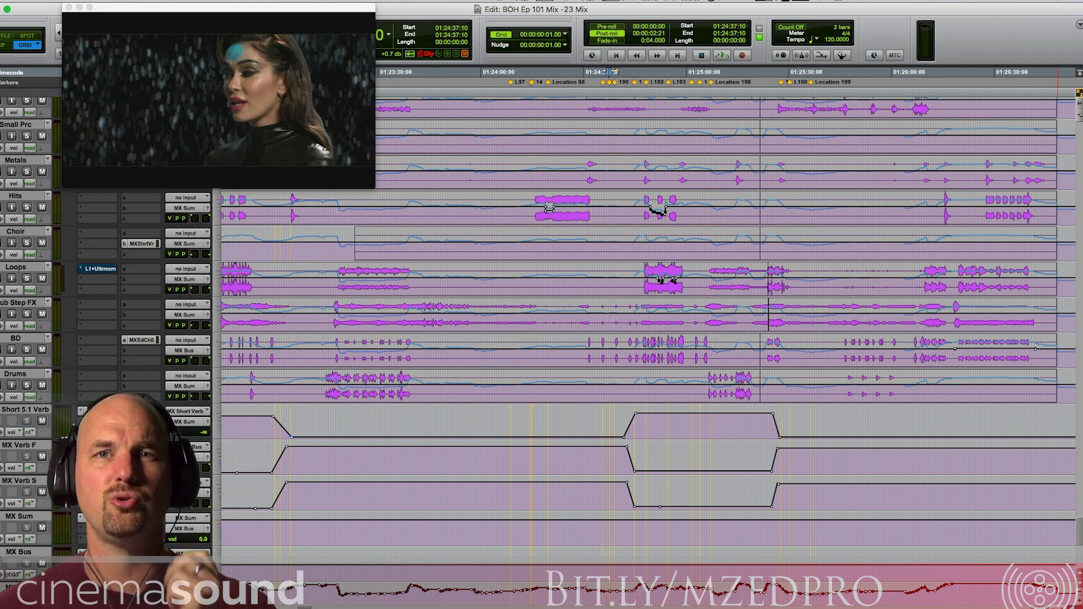
scroll(1080, 533, "up", 10)
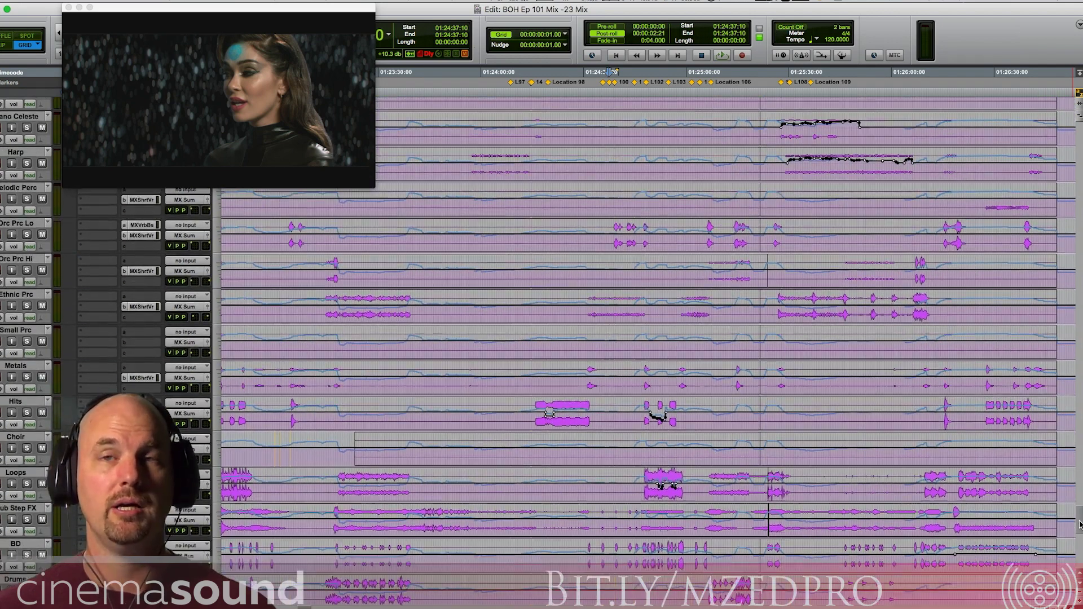
left_click_drag(1079, 525, 1079, 519)
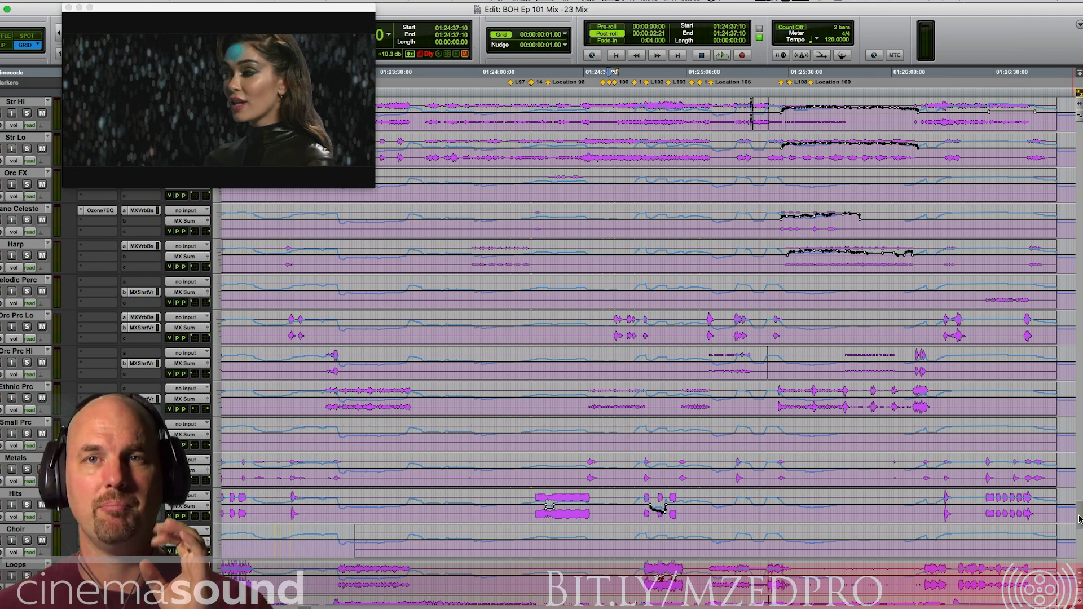
left_click_drag(1080, 519, 1078, 508)
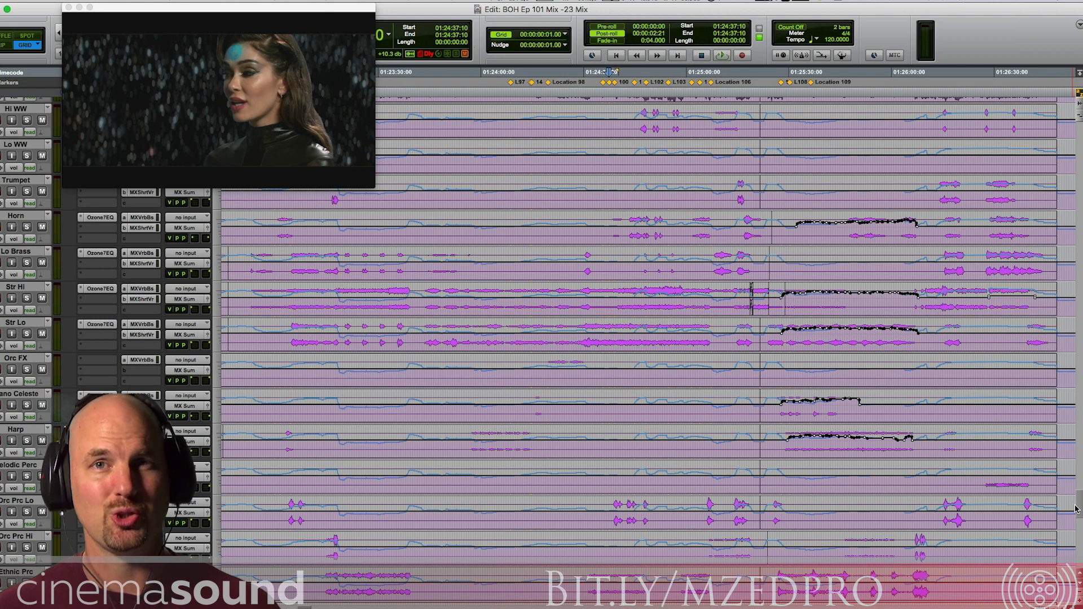
- Play back the music passage from 01:24:37:10 with the brass and string stems in view
left_click_drag(1077, 509, 1077, 511)
key("space")
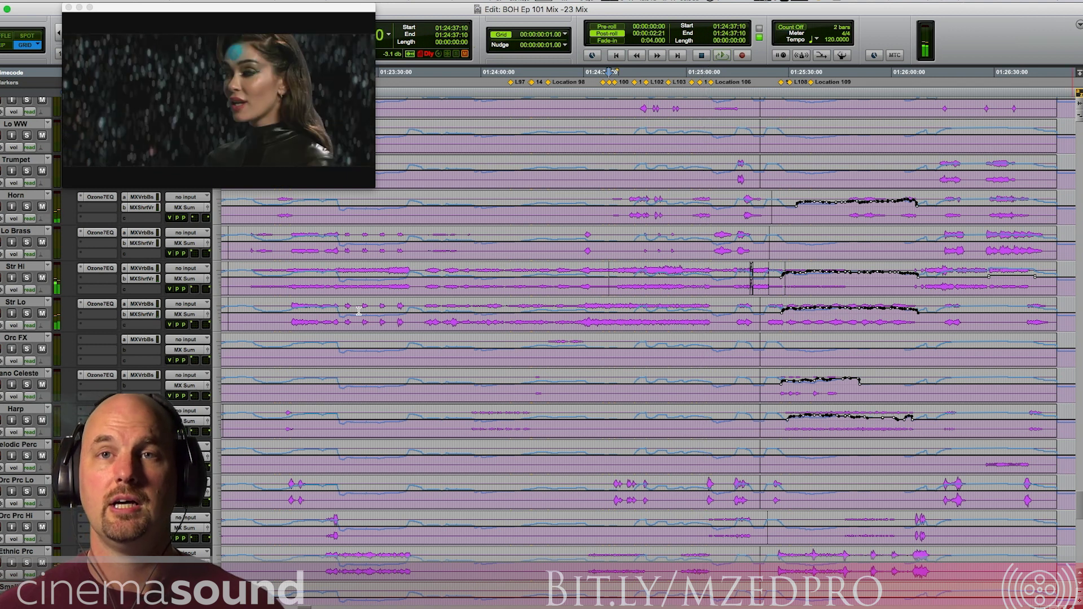
key("space")
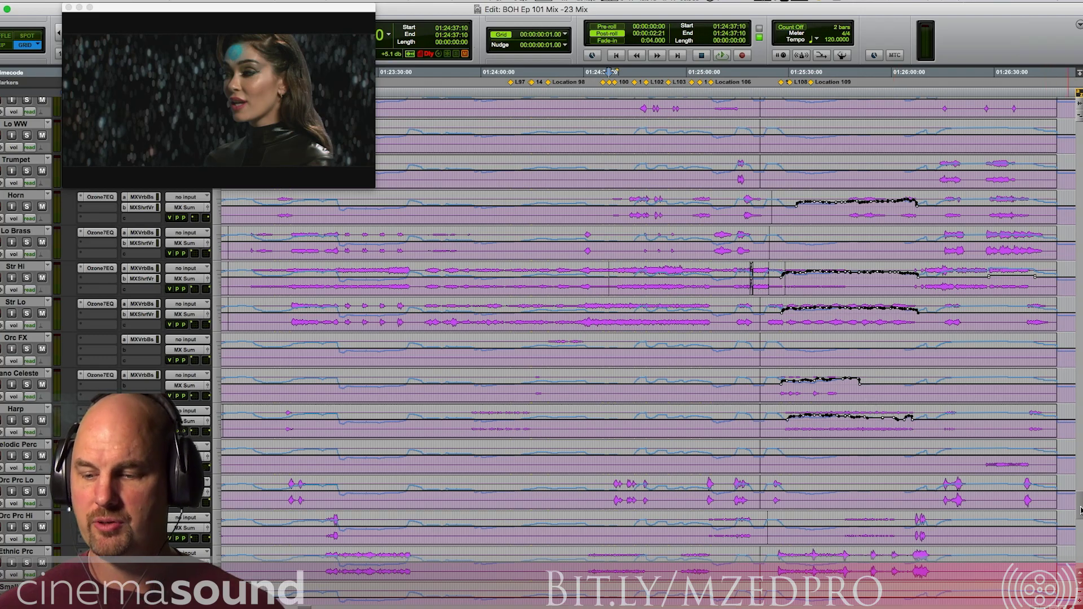
- Play back the mix from 01:24:42:21 alongside the MX VCA volume automation
left_click_drag(1080, 510, 1080, 542)
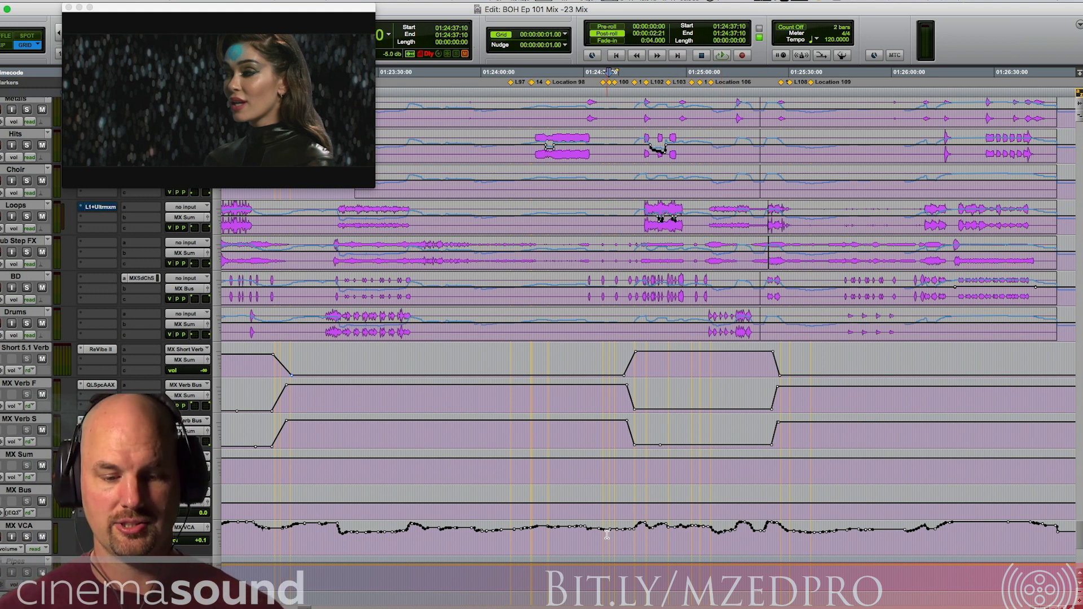
key("t")
key("t")
key("t")
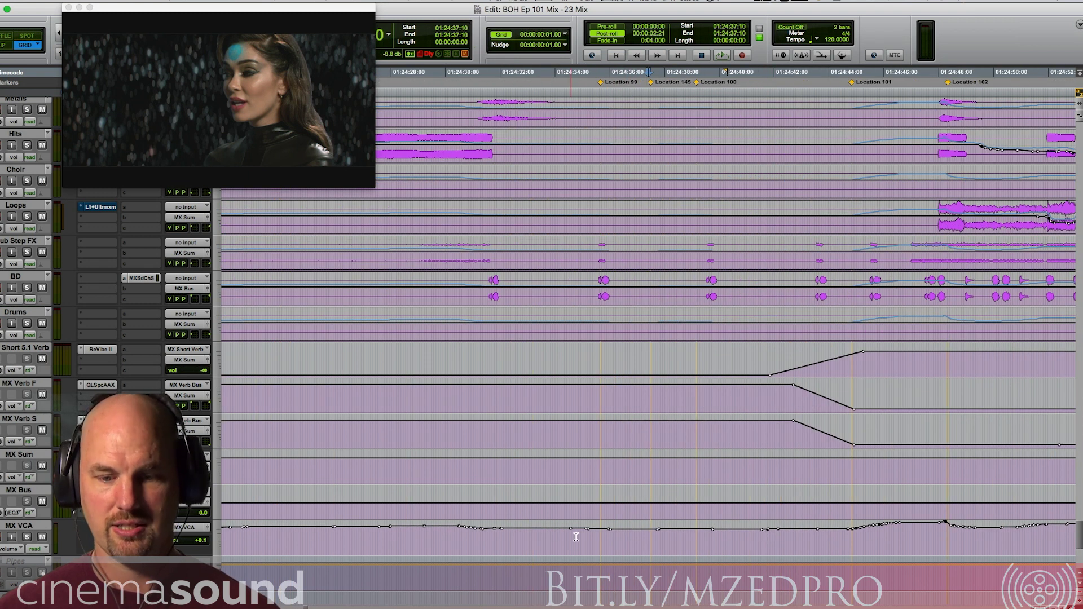
left_click(797, 531)
key("space")
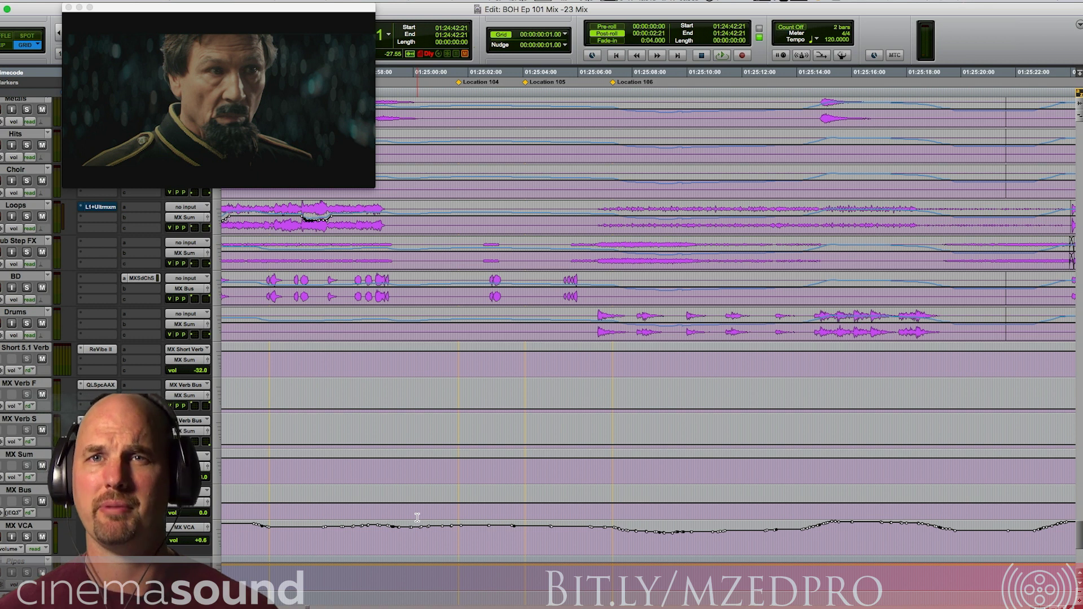
- Play back the mix from 01:24:44:22, where the MX VCA volume starts rising near Location 101
key("r")
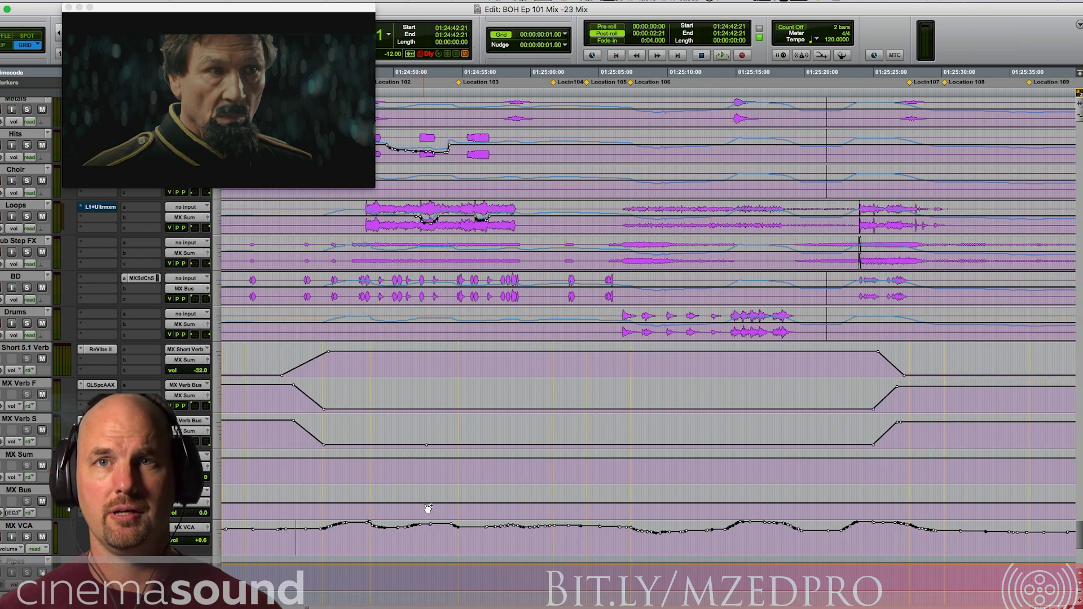
scroll(394, 523, "left", 10)
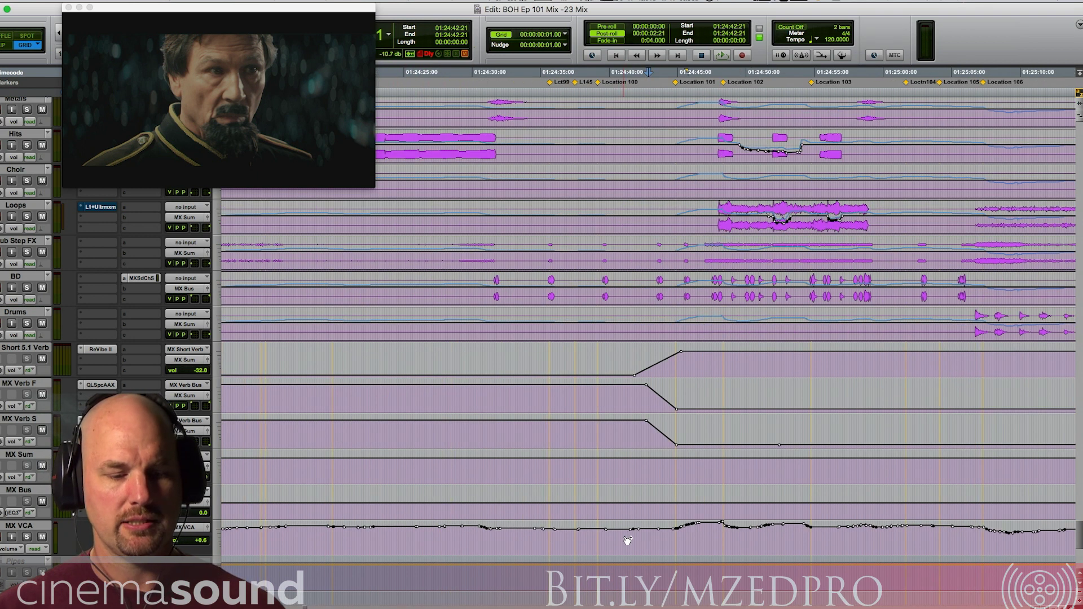
left_click(676, 542)
key("space")
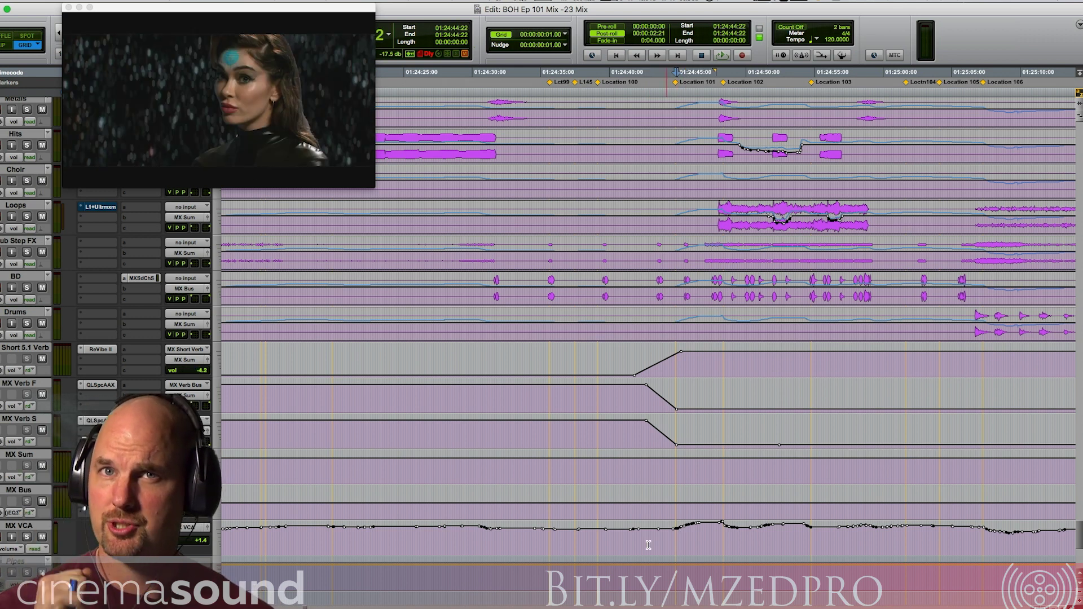
key("space")
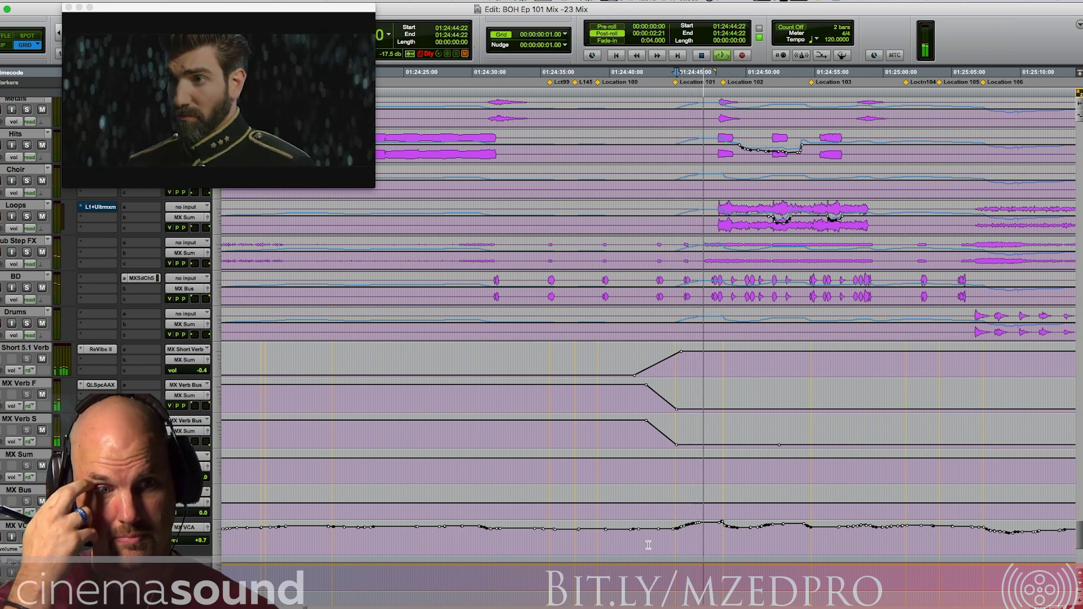
key("space")
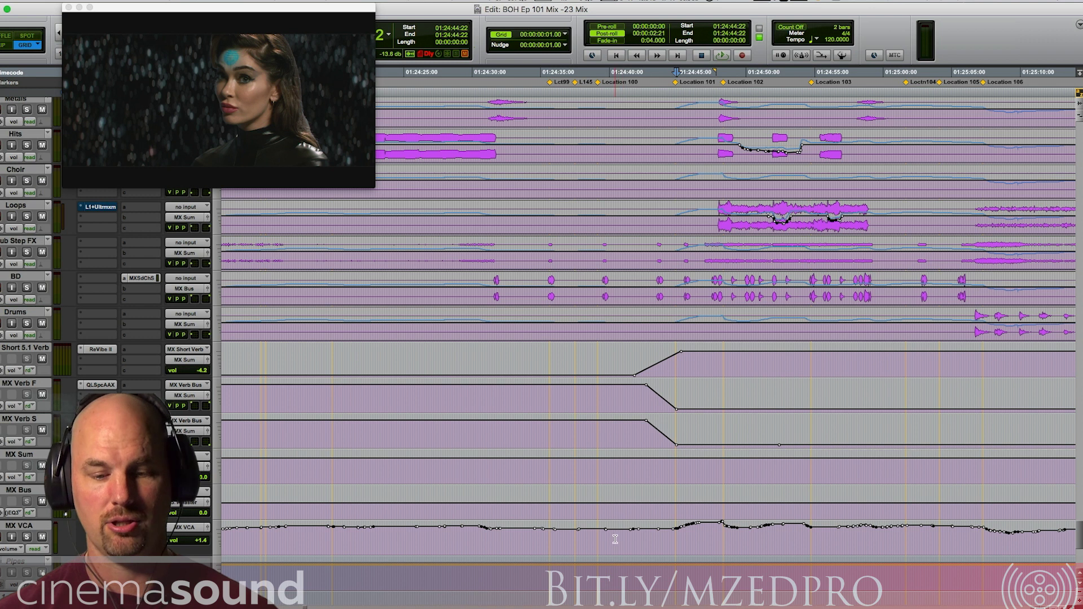
- Solo the Loops track and play it back from 01:24:49:19 to hear its volume dips
key("space")
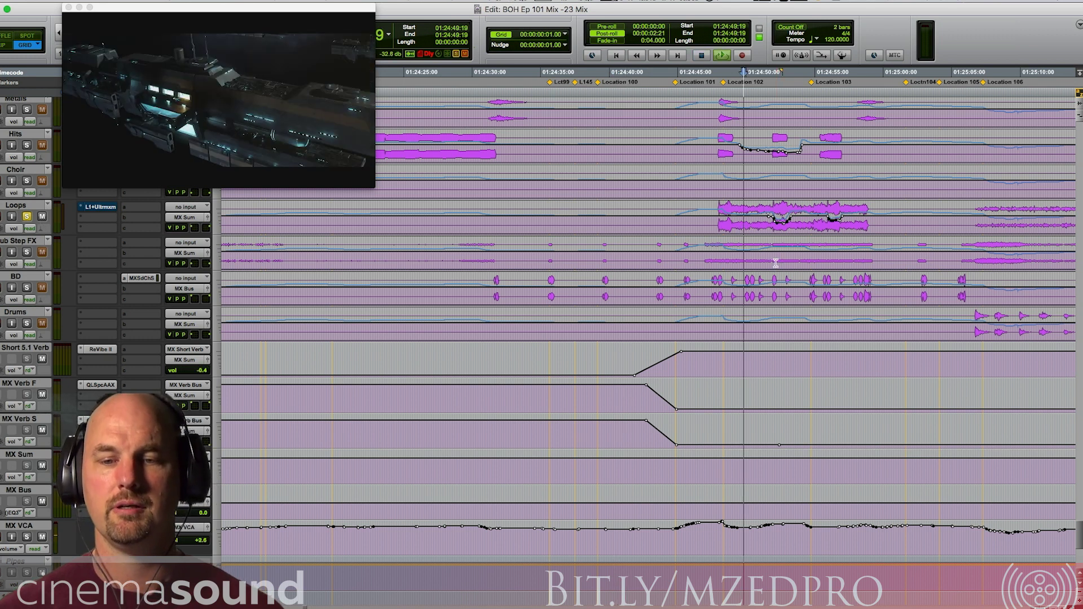
key("space")
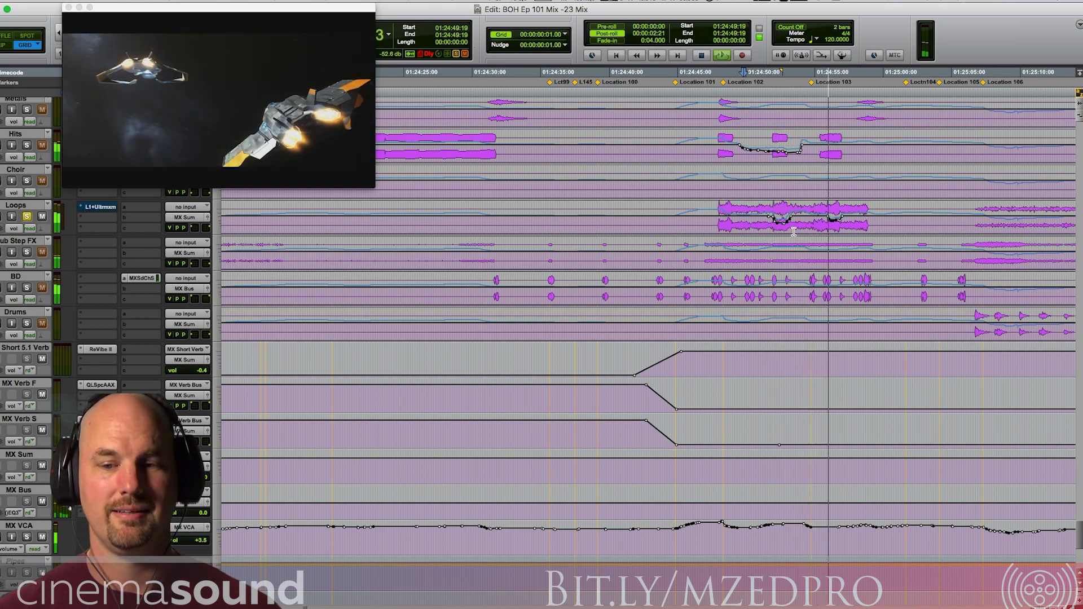
key("space")
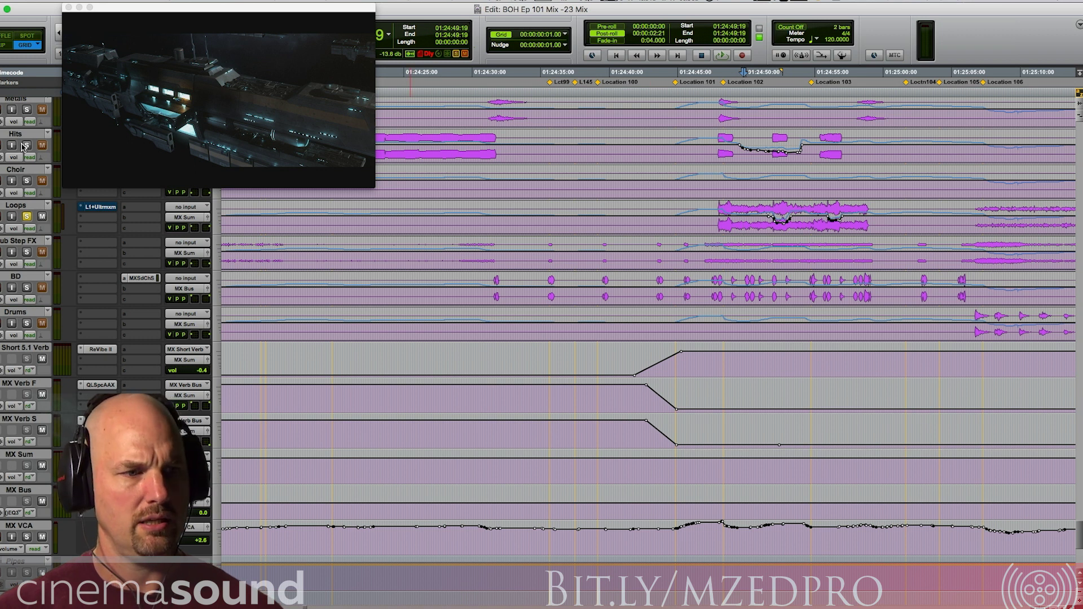
key("space")
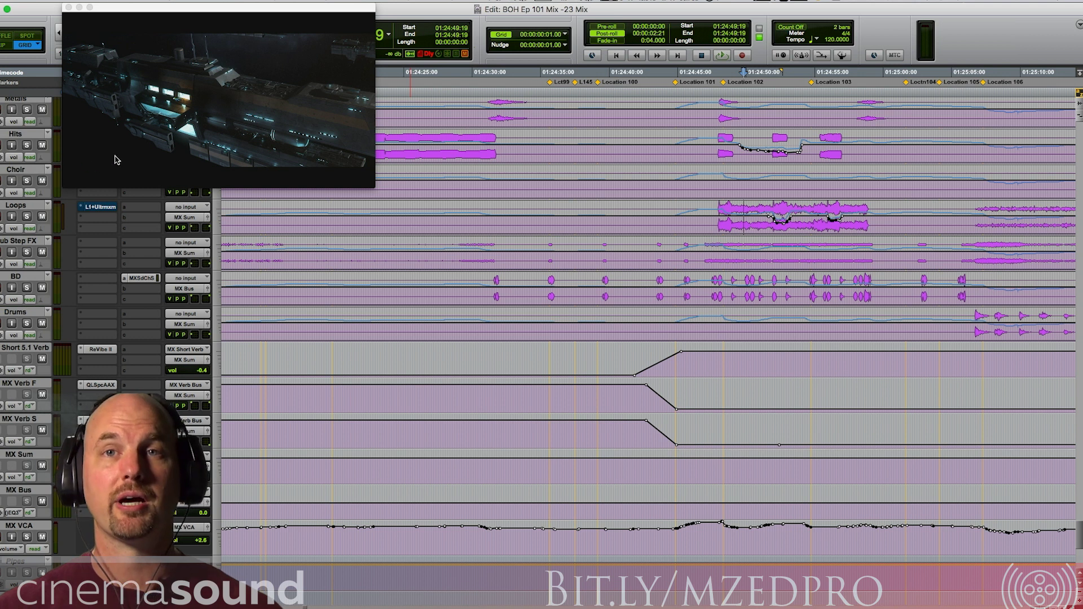
- Delete the Loops volume automation from 01:24:50:16 to 01:24:57:08 and play back the passage without it
left_click_drag(755, 221, 847, 224)
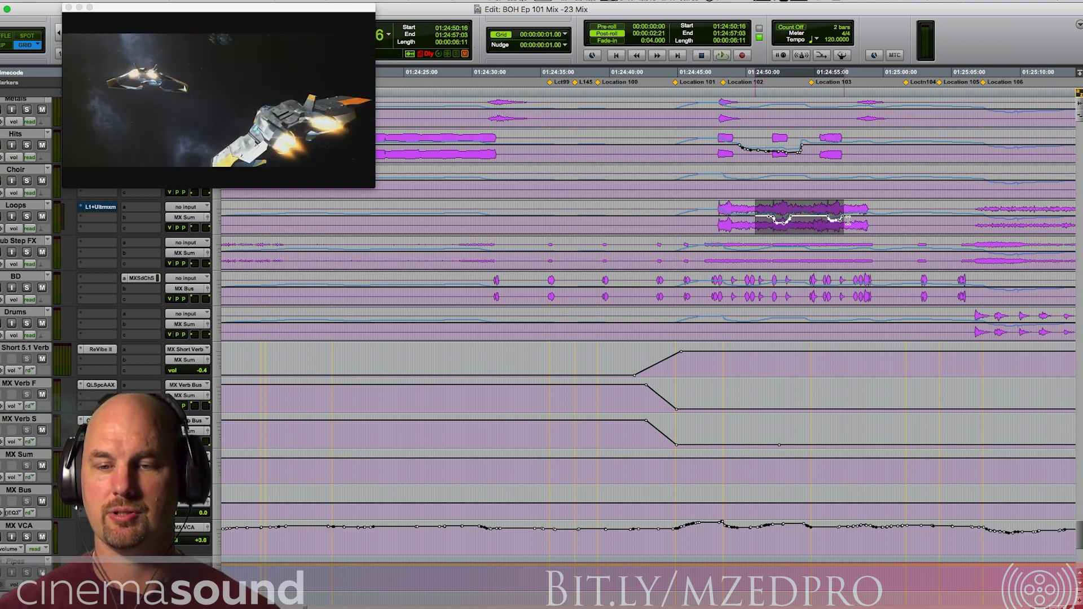
key("Delete")
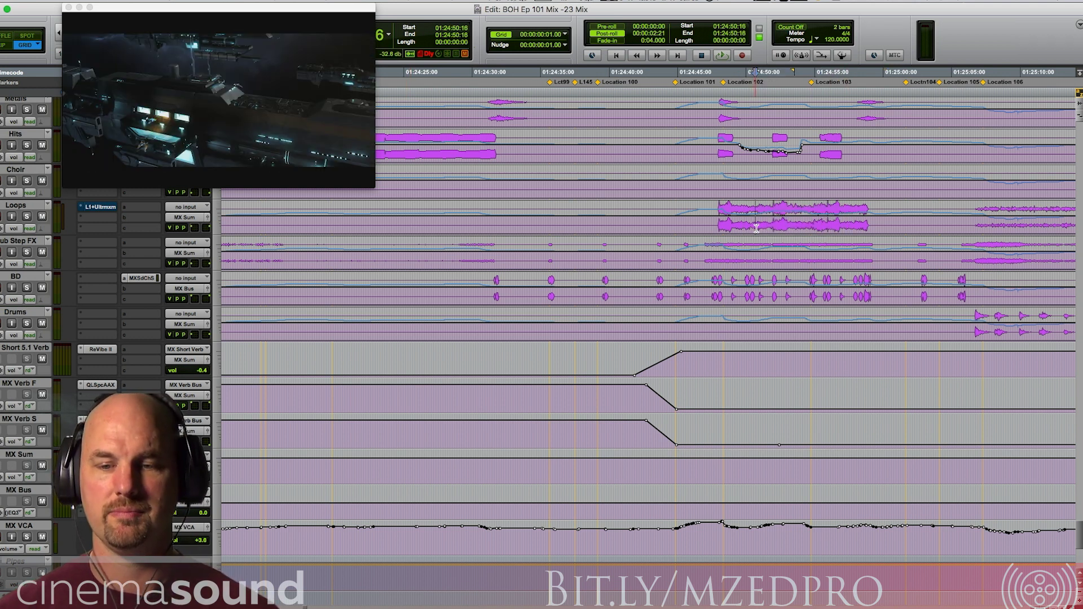
key("space")
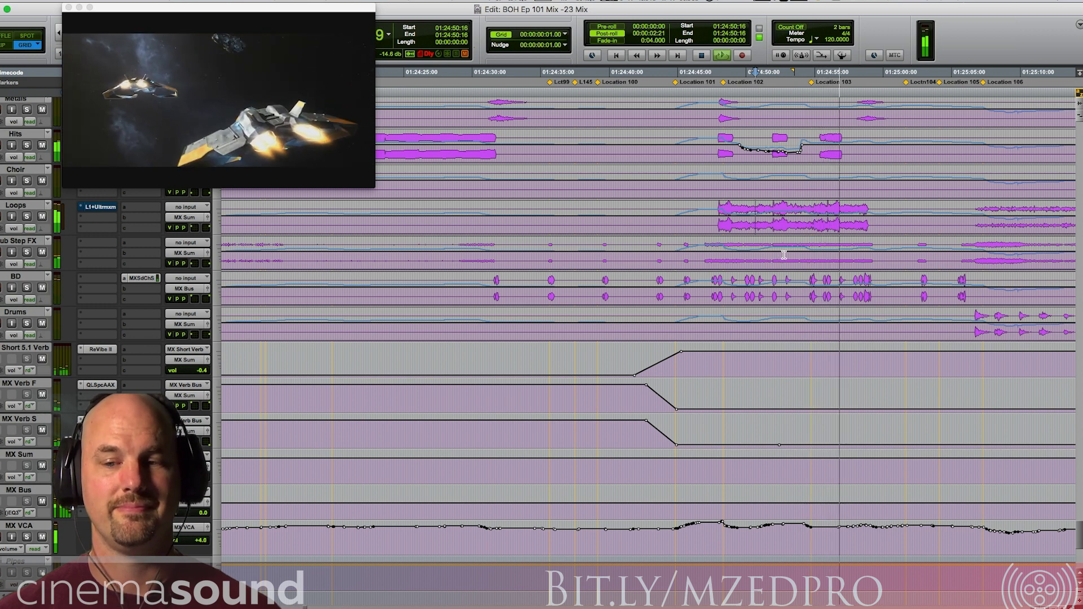
key("space")
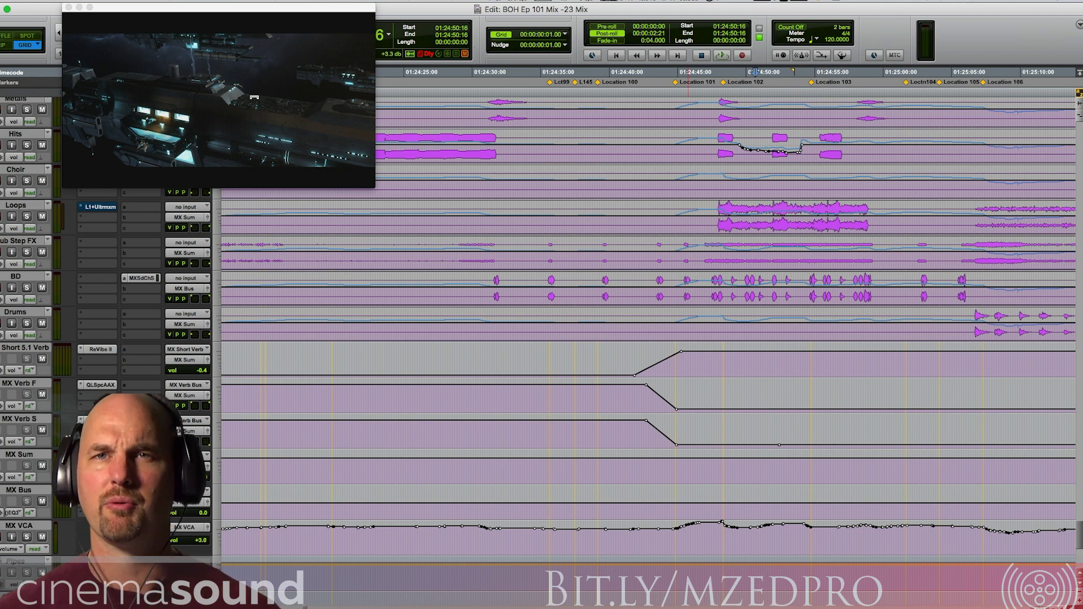
key("space")
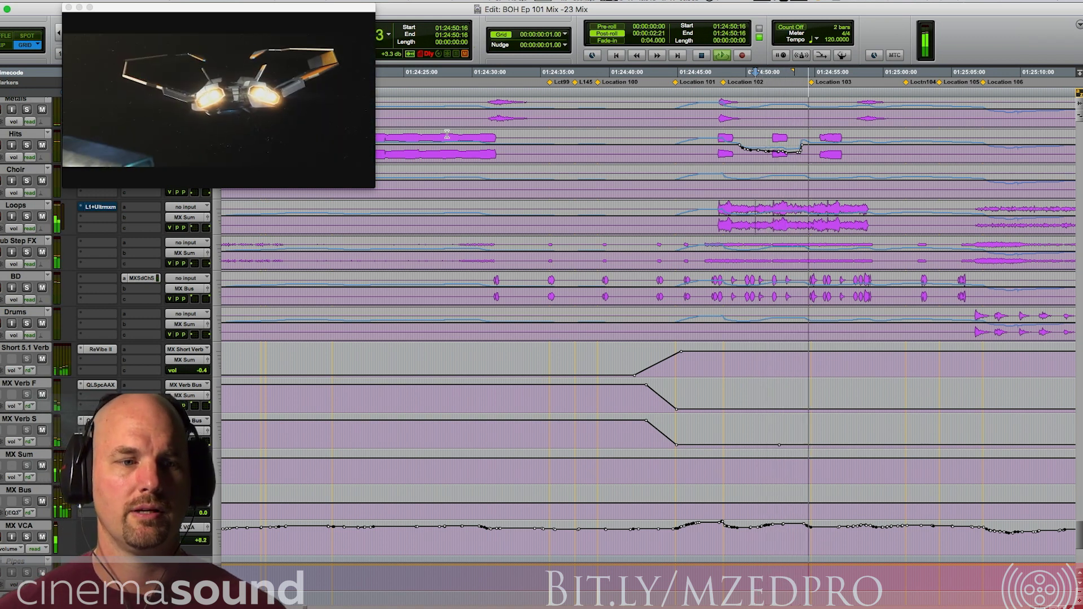
key("space")
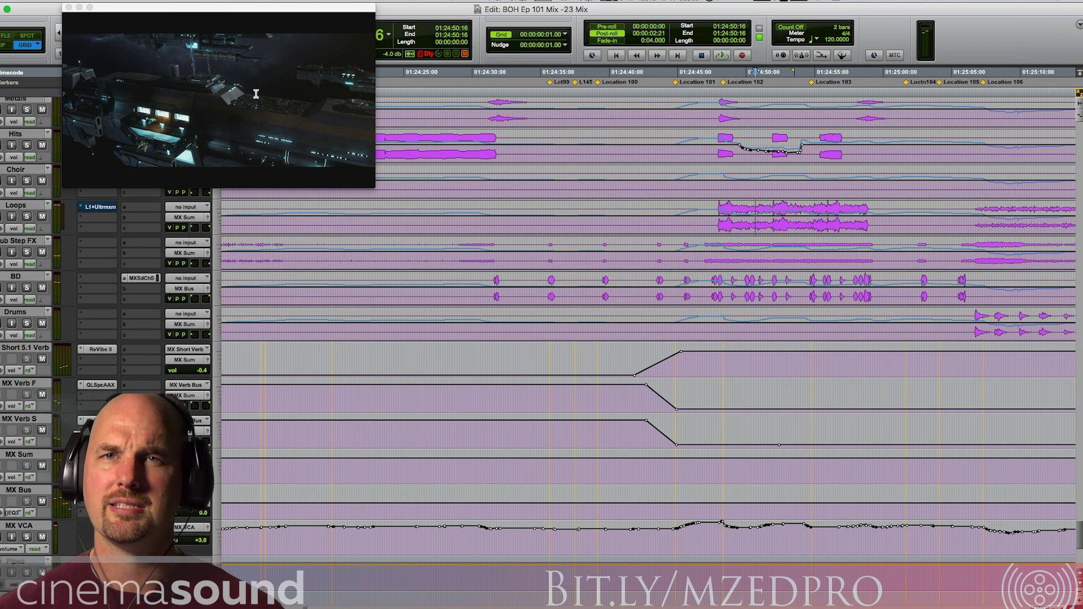
- Undo the Loops volume automation deletion and play the passage again from 01:24:50:16
key("super+shift+z")
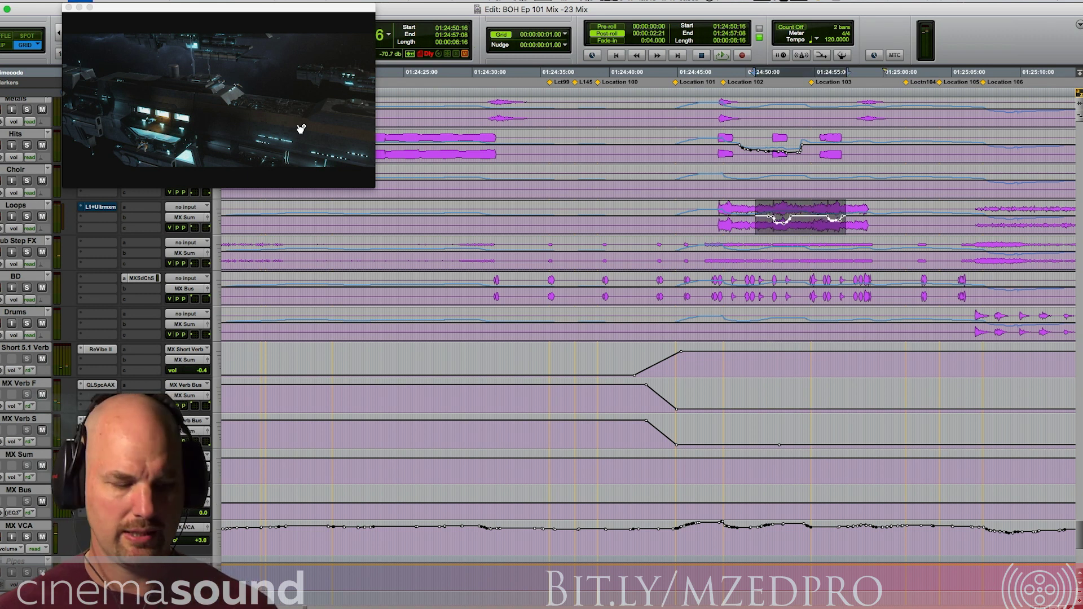
key("space")
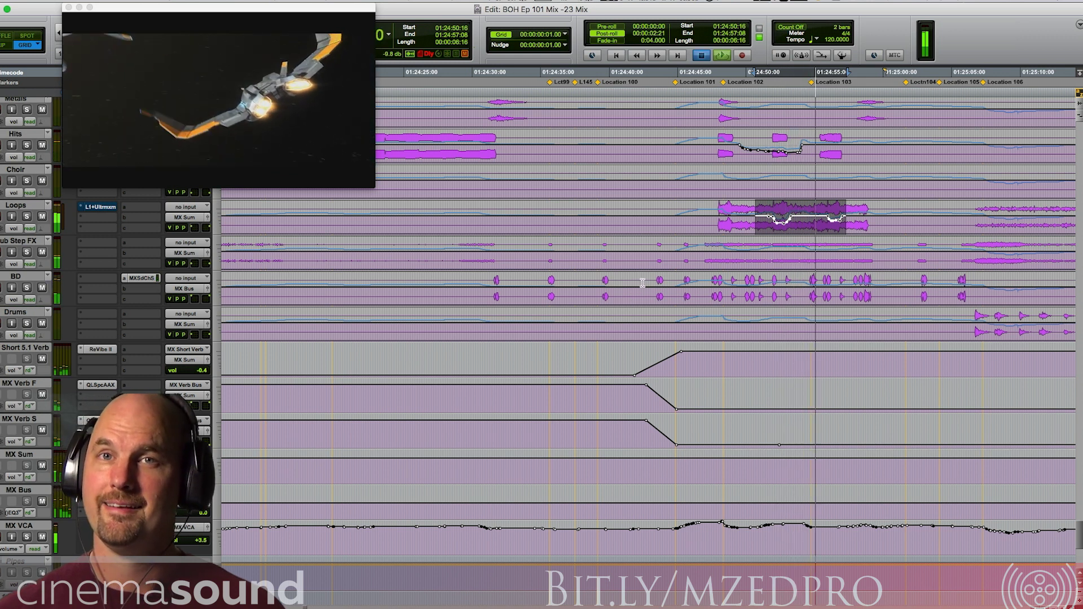
- Play back the mix from 01:25:23:23, following the volume automation on the horn, string, piano celeste and harp stems
key("space")
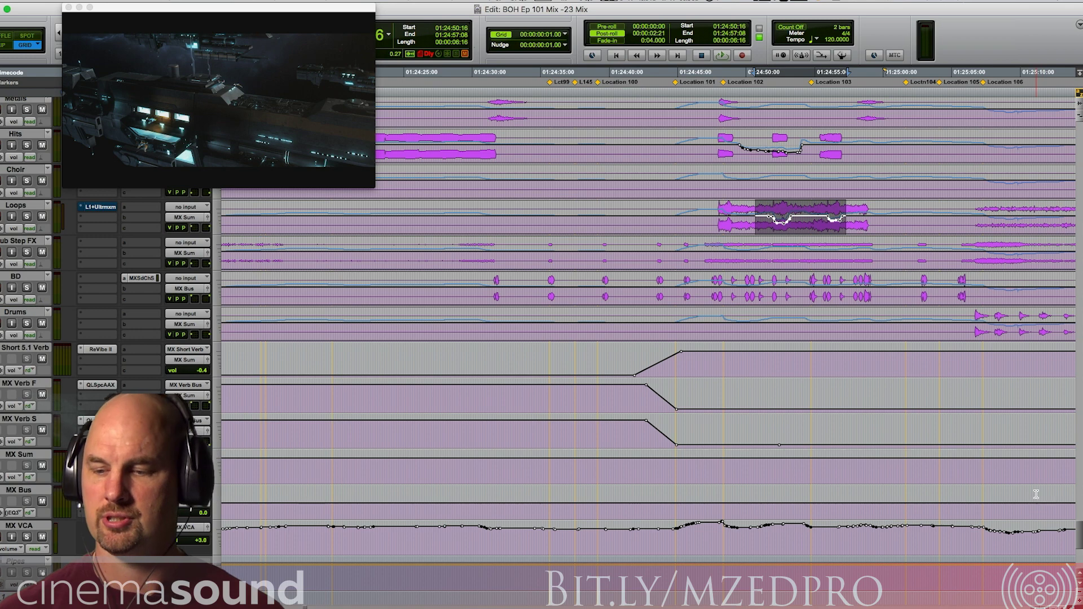
key("r")
key("r")
left_click_drag(1078, 535, 1079, 505)
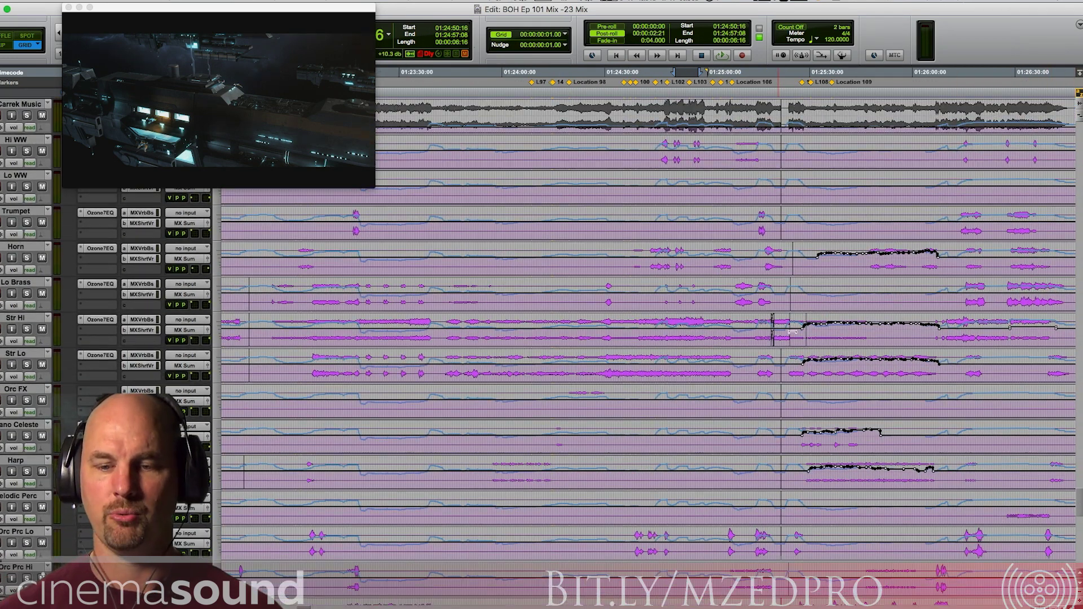
left_click(792, 336)
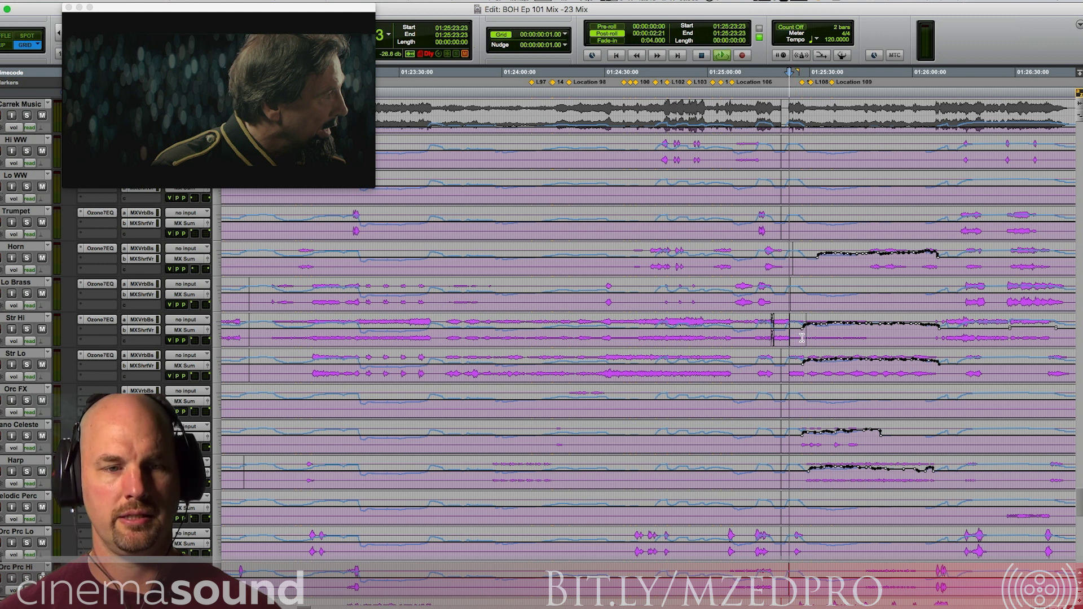
key("space")
key("t")
key("t")
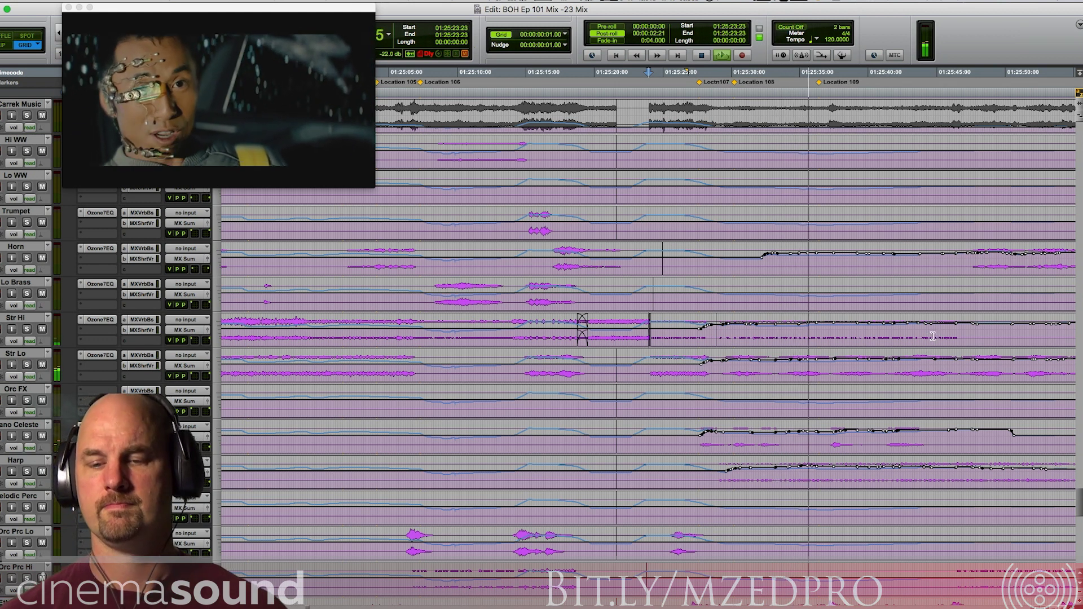
key("space")
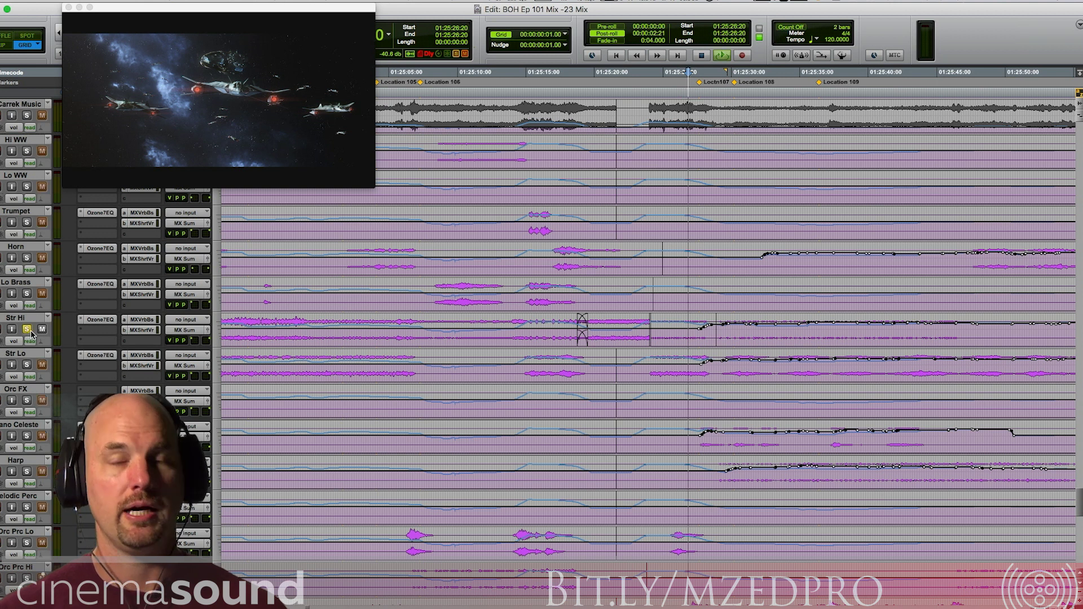
- Play back from 01:25:26:20, soloing the Str Hi, Str Lo, Piano Celeste and Harp stems to hear each one's volume automation
key("space")
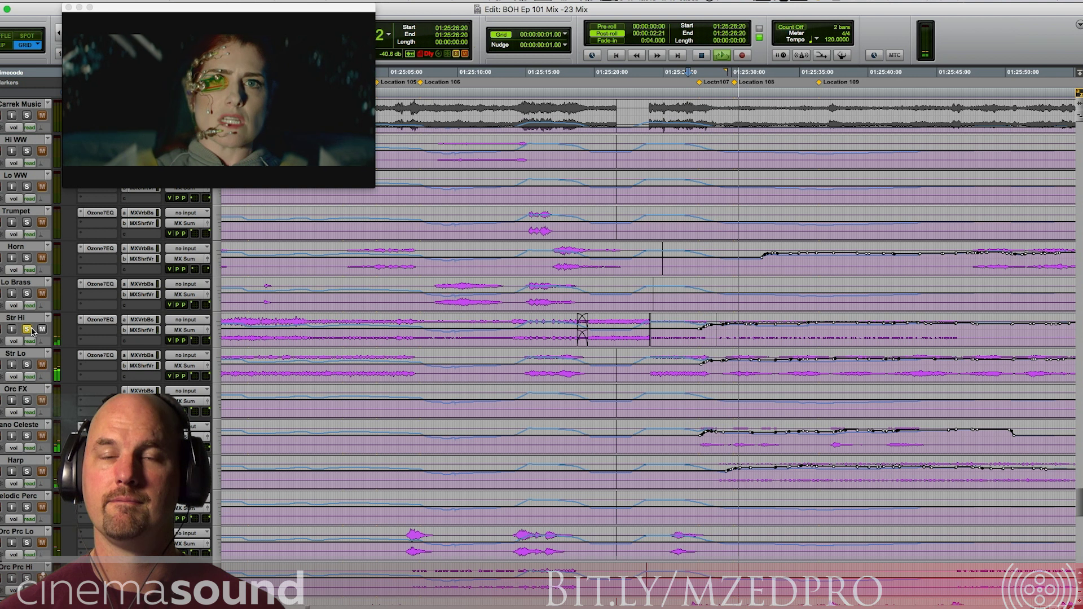
left_click(27, 365)
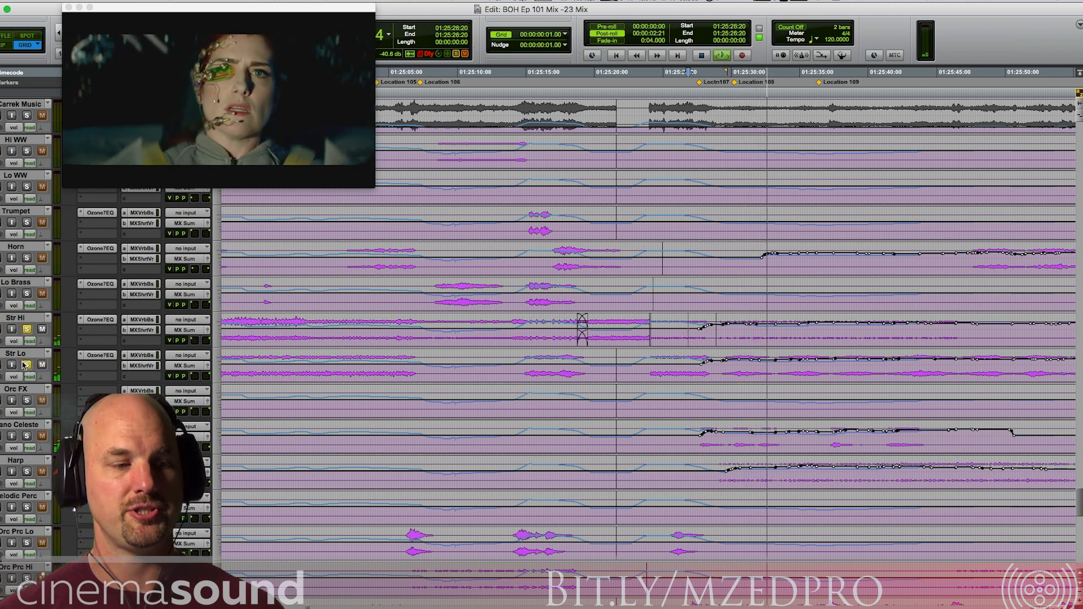
left_click(27, 329)
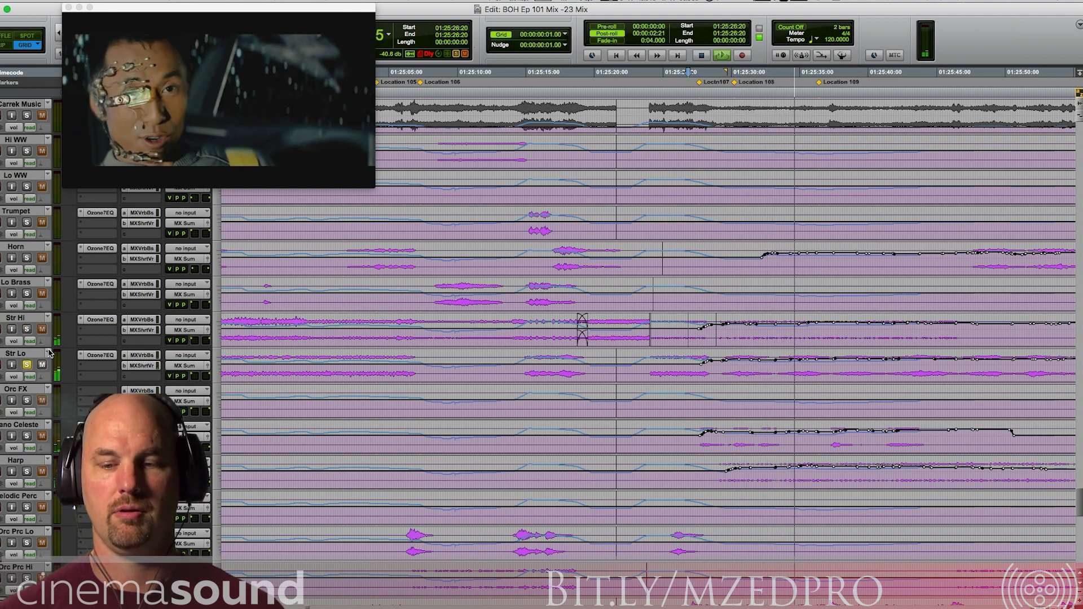
left_click(26, 436)
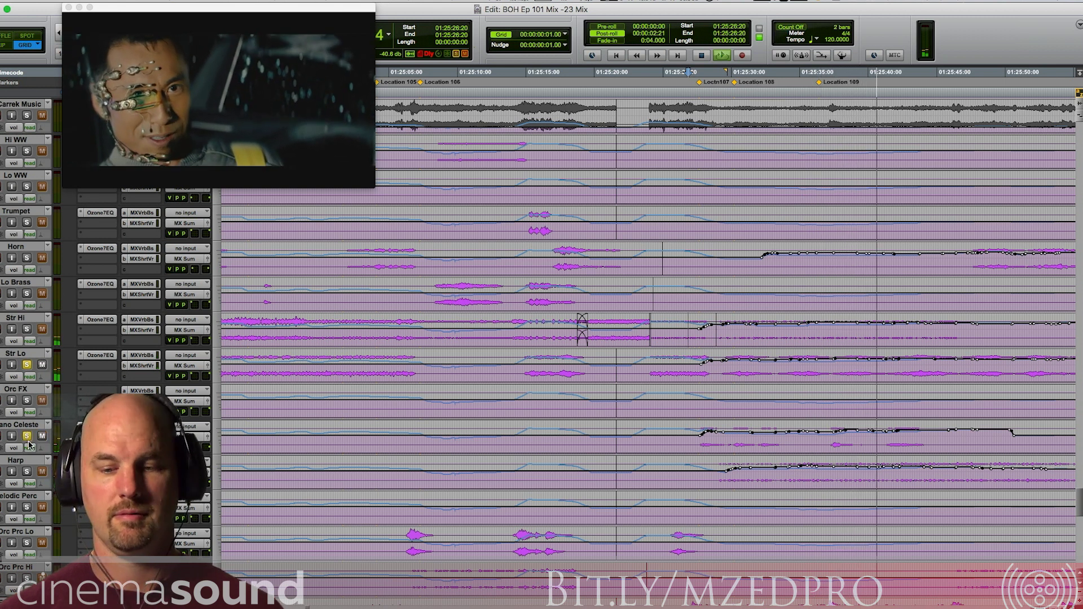
left_click(26, 471)
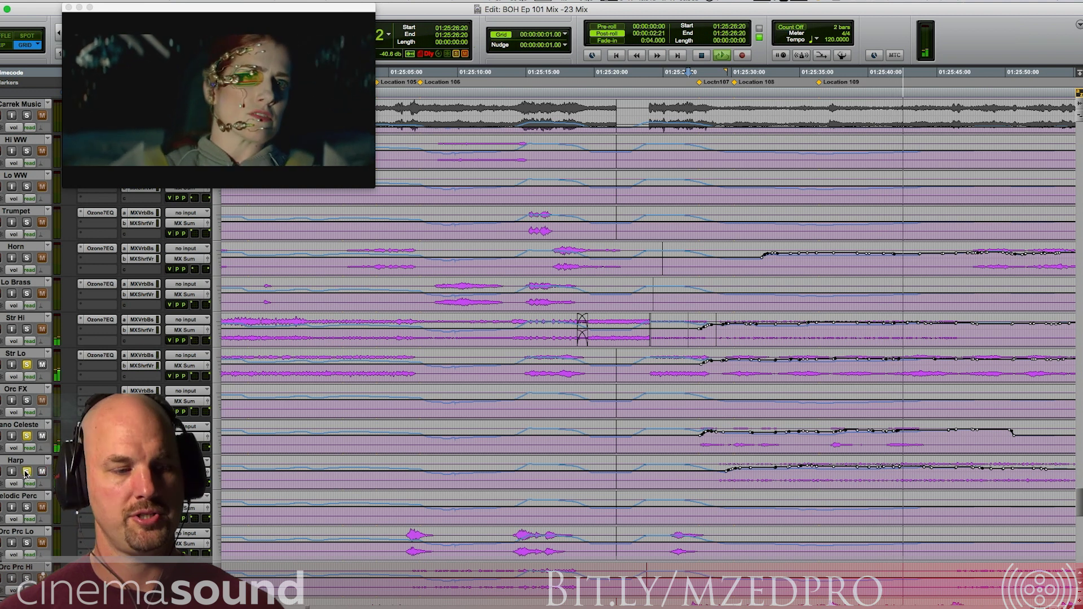
left_click(26, 436)
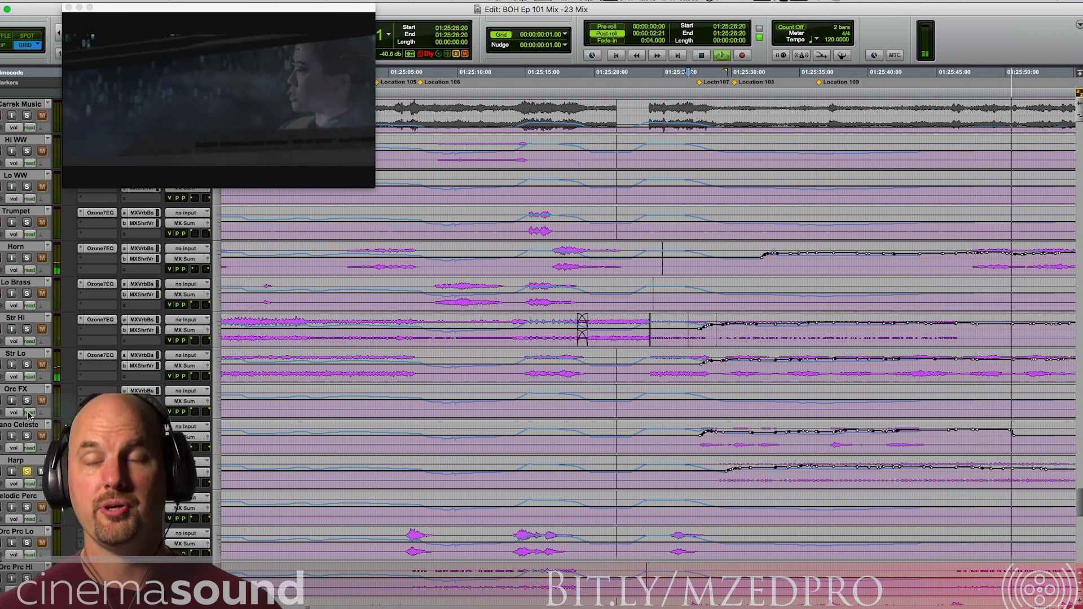
key("space")
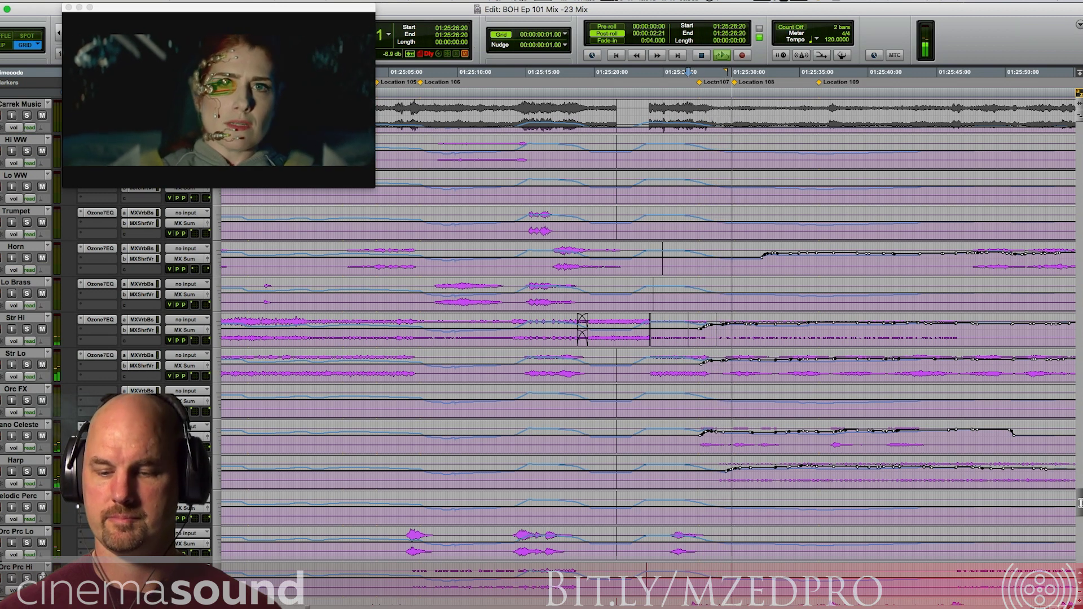
- Listen to the Loops and Sub Step FX stems in solo from 01:25:26:20, clearing the solos when finished
scroll(1036, 486, "down", 10)
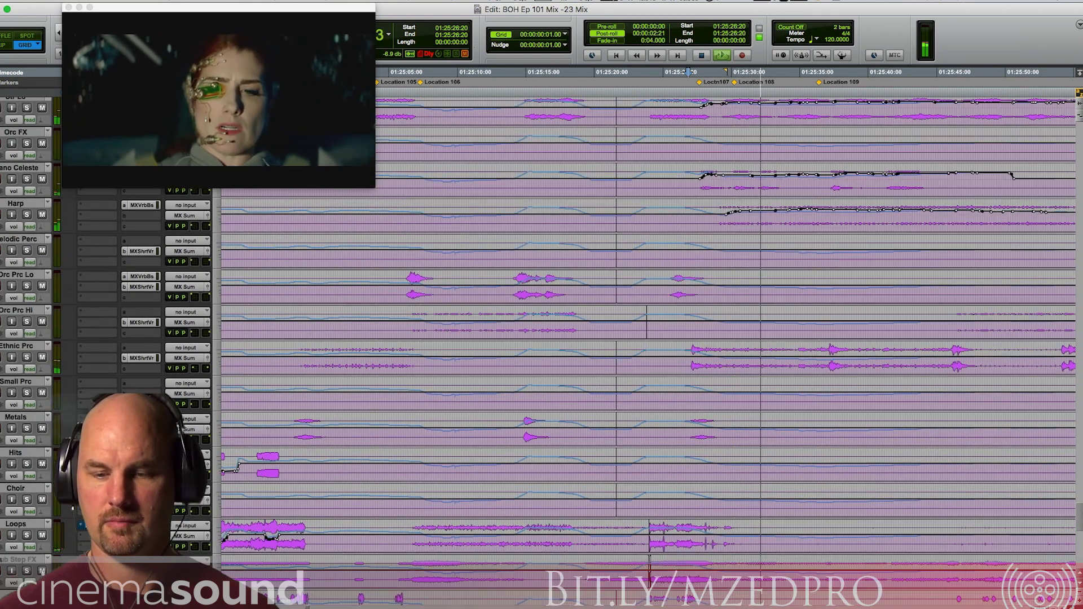
key("space")
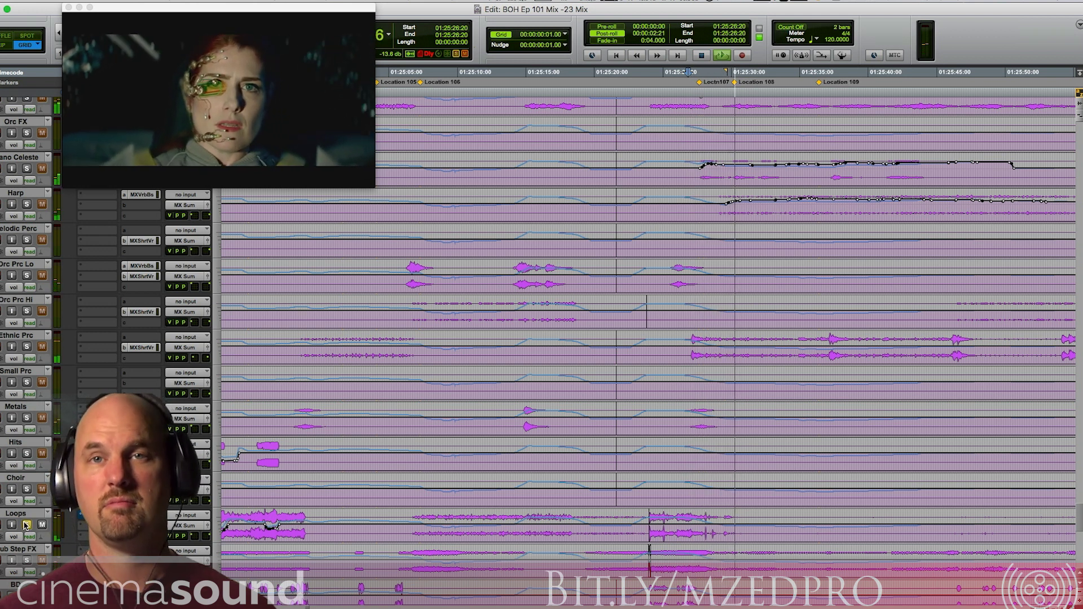
left_click(25, 561)
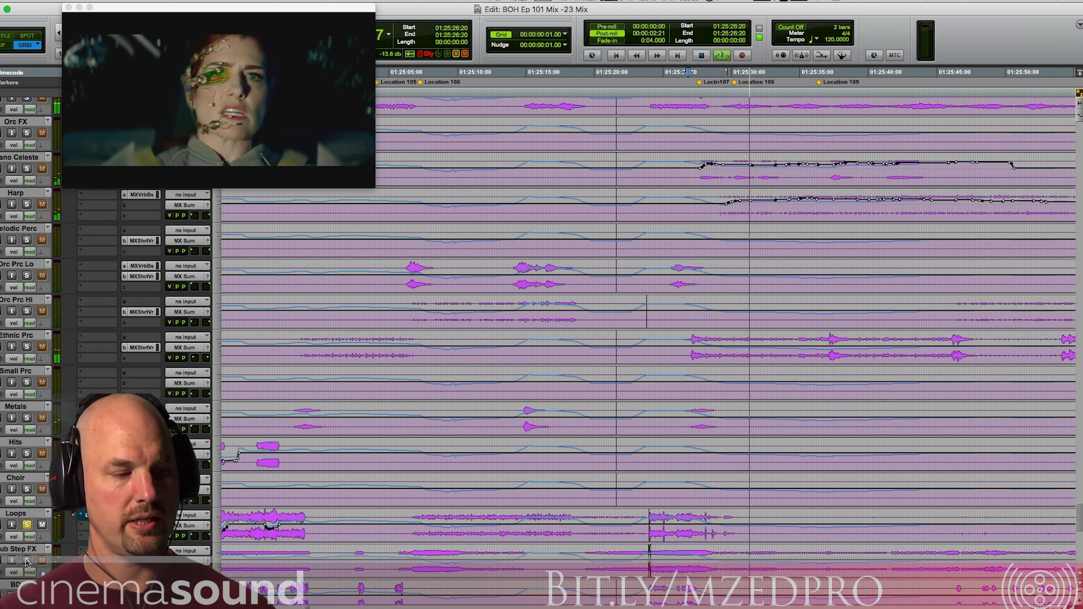
left_click(26, 525)
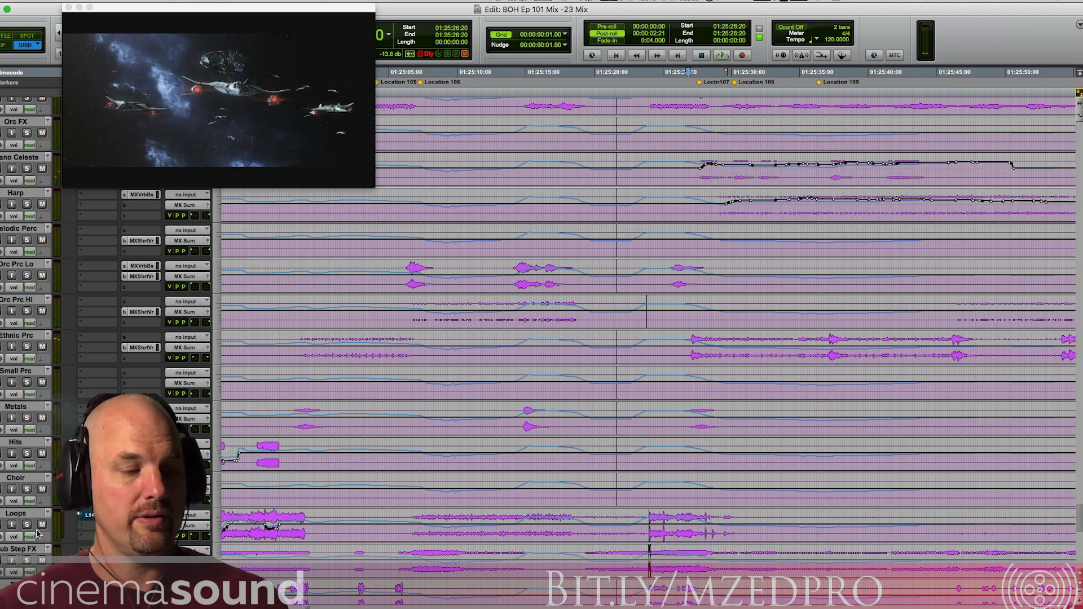
- Play back the full mix from 01:25:26:20 and examine the volume automation on the orchestral stems and the MX VCA
left_click_drag(1080, 523, 1079, 508)
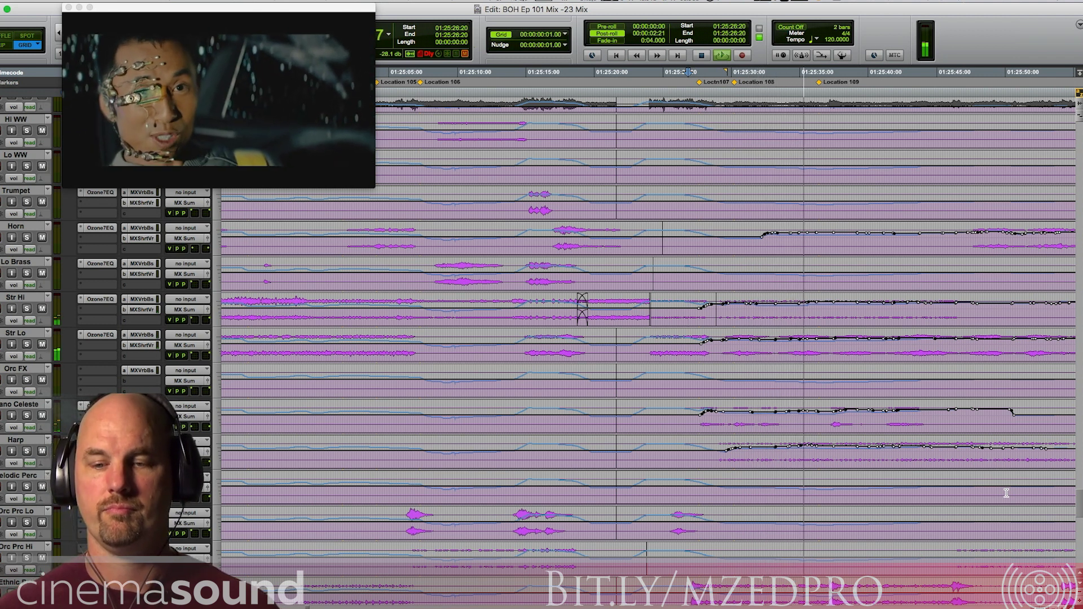
key("space")
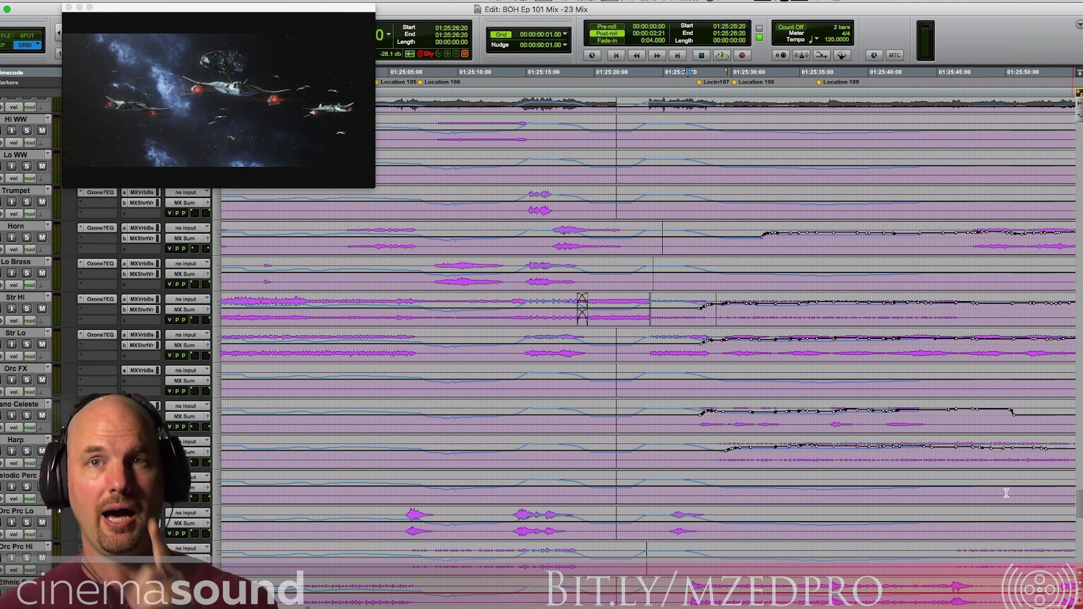
left_click_drag(1080, 509, 1080, 546)
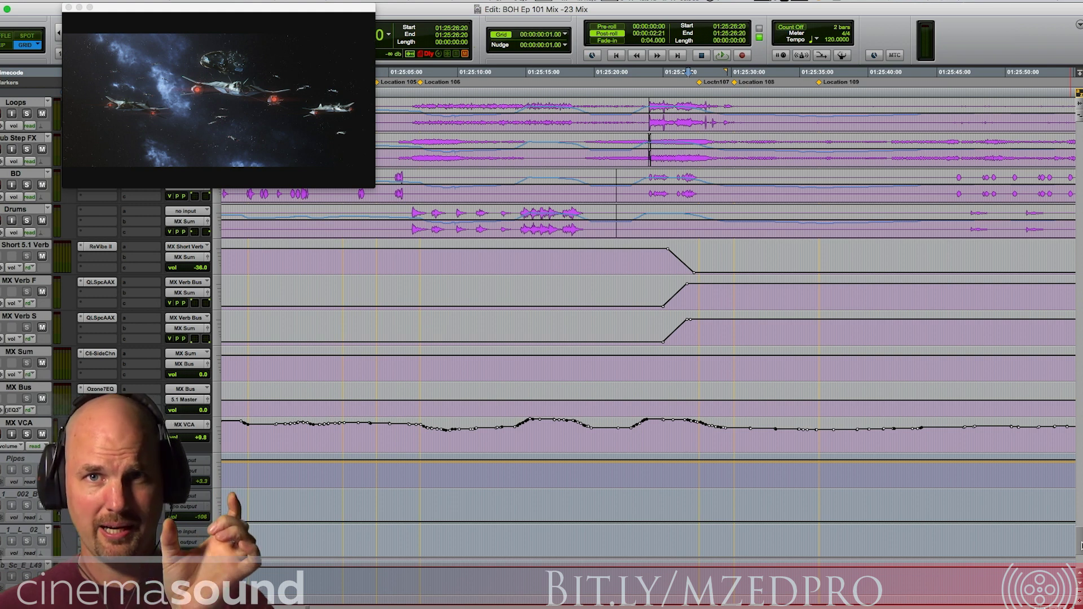
left_click_drag(1081, 544, 1080, 543)
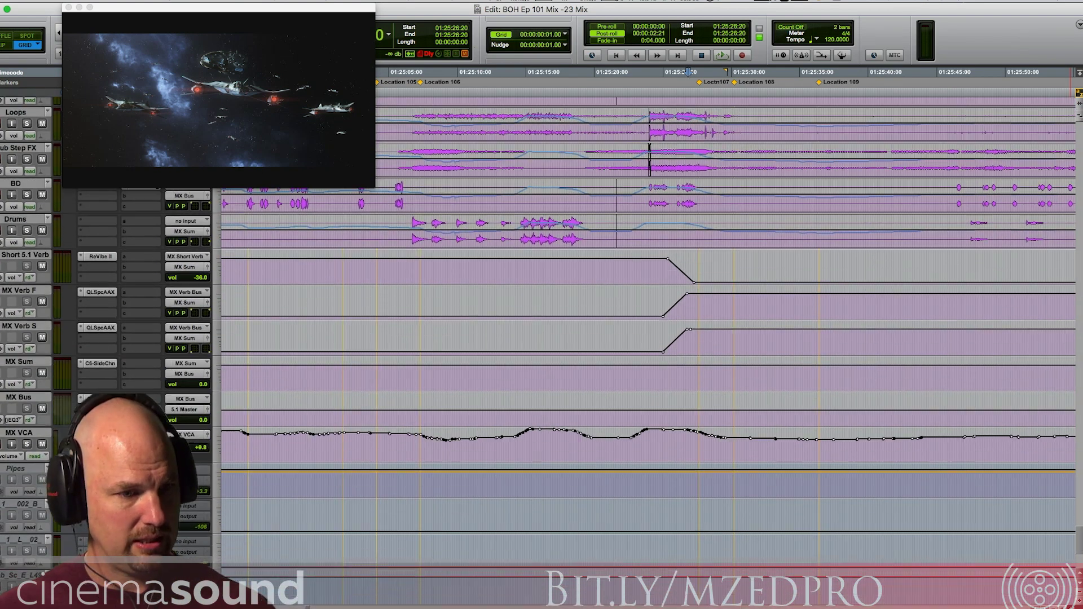
- Show the Ozone 7 Equalizer inserted on the MX Bus and move its window clear of the transport display
left_click(18, 400)
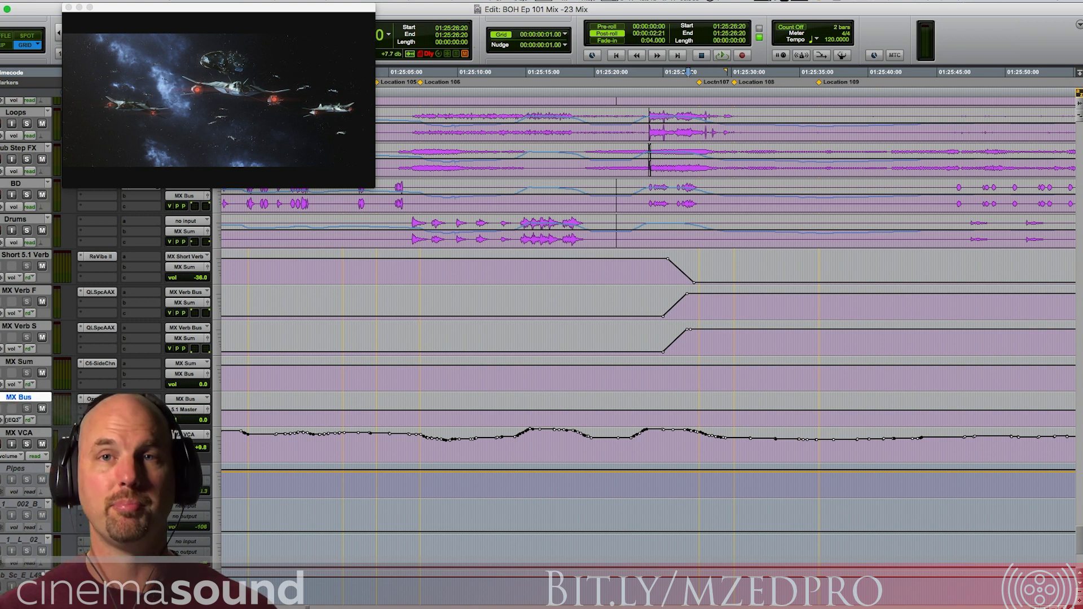
left_click(91, 399)
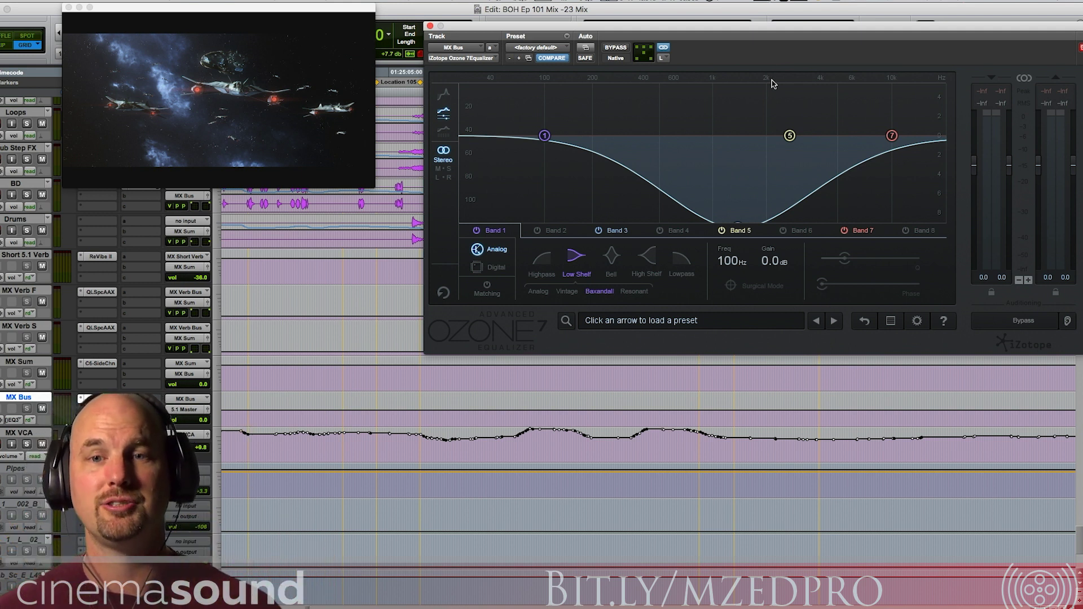
left_click_drag(772, 34, 642, 205)
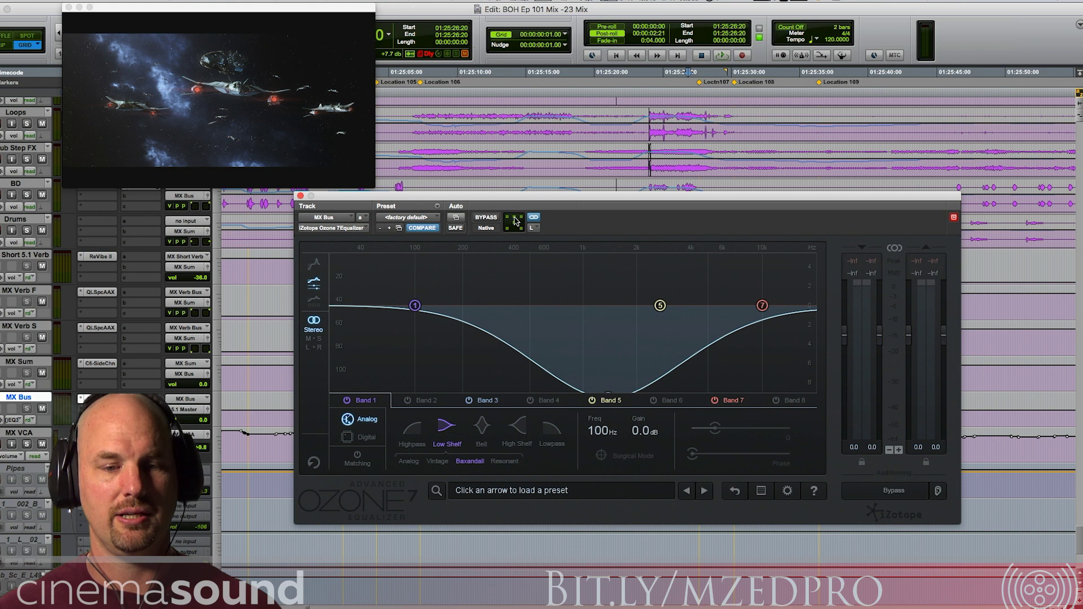
- Play back the mix while switching the MX Bus equalizer's bypass on and off to compare the sound, leaving the EQ active
key("space")
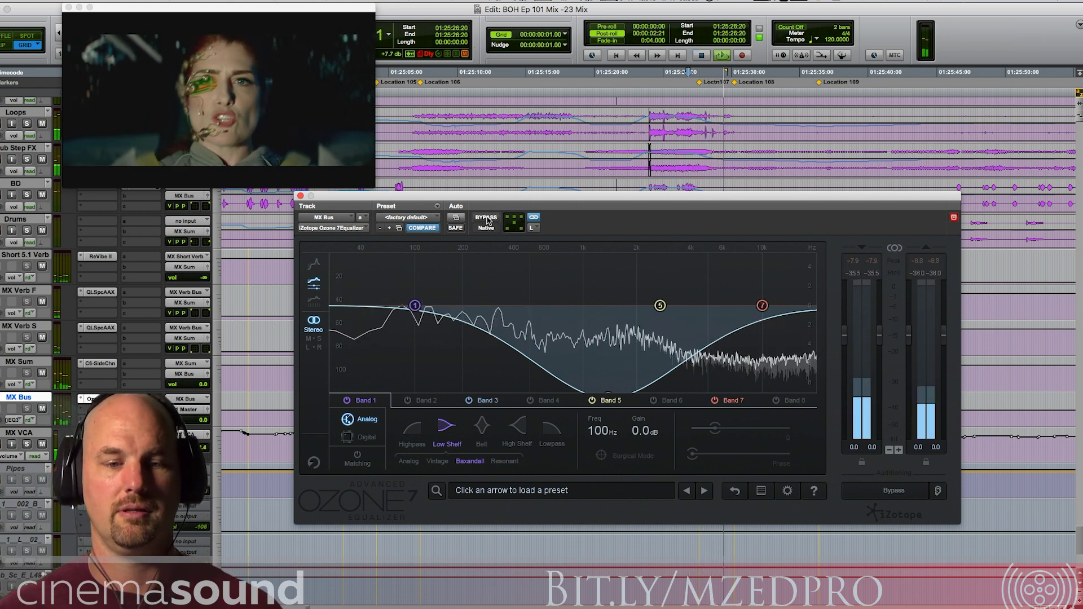
left_click(486, 218)
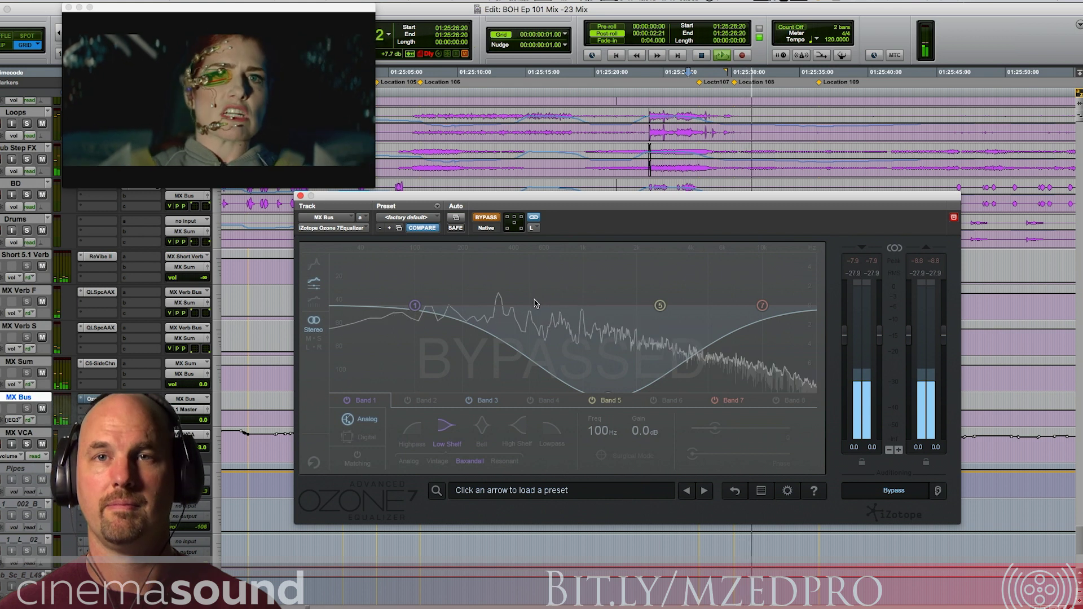
left_click(486, 220)
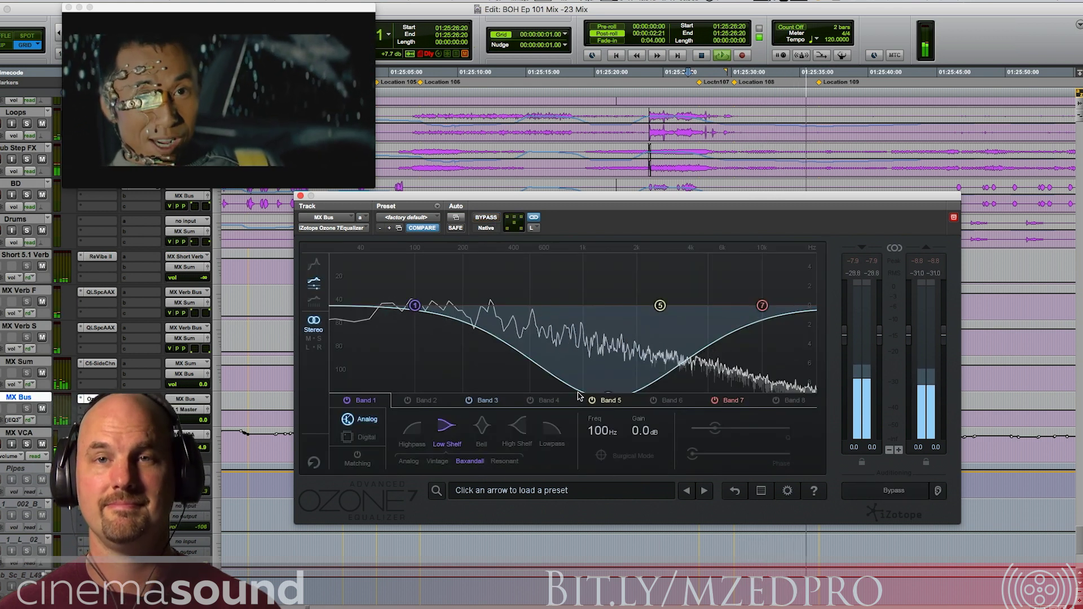
left_click(487, 220)
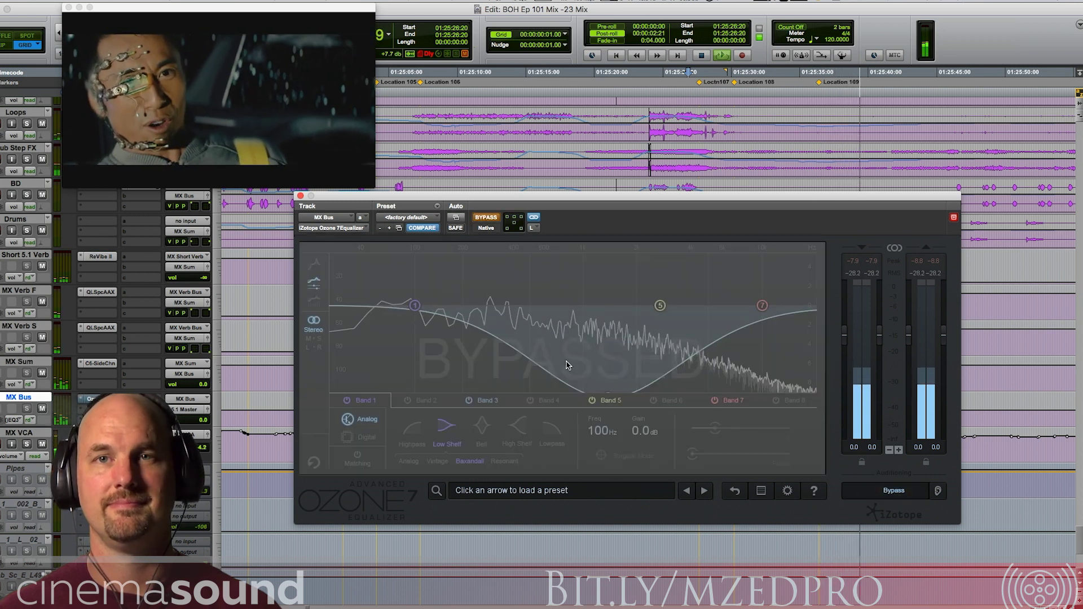
left_click(488, 219)
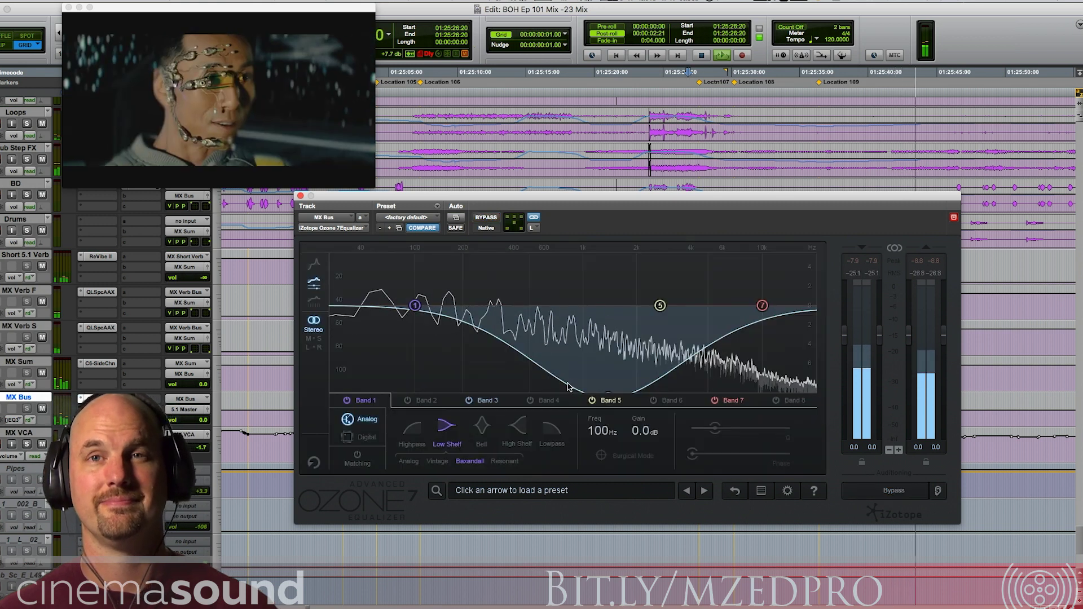